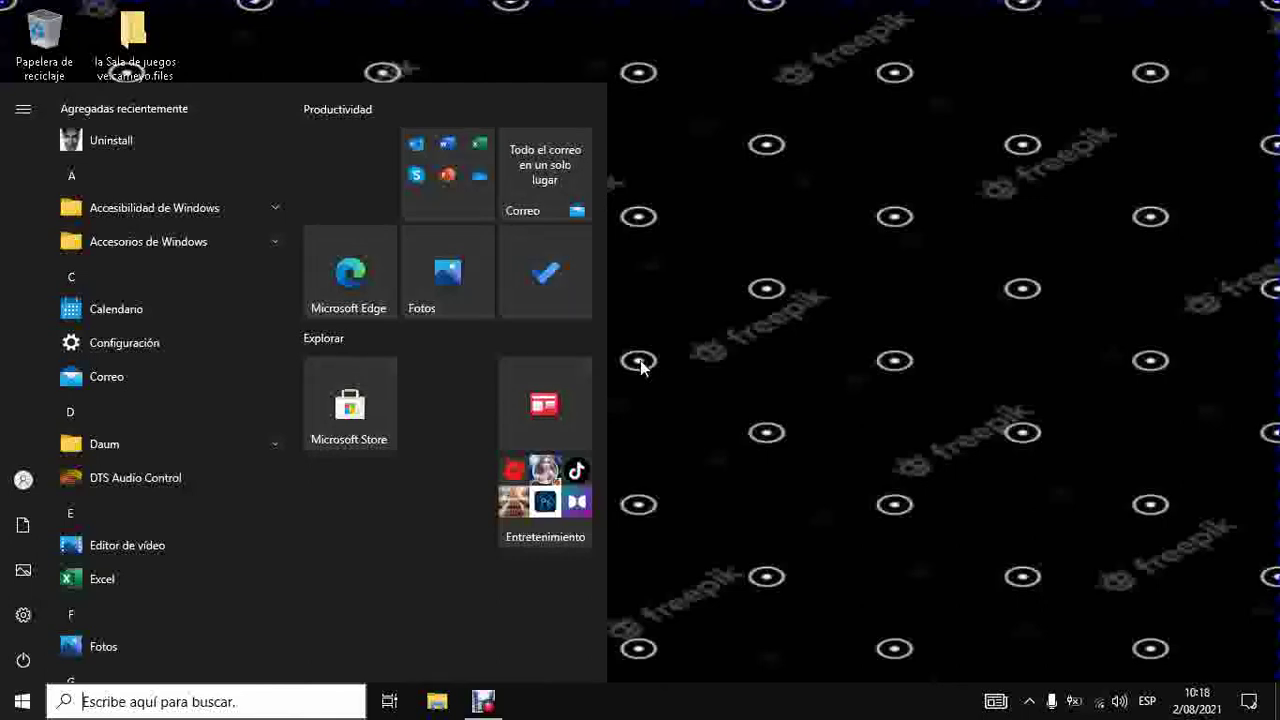
- Search Windows for "gr" to check the Grabadora de voz app entry, and close the search
{"action": "type", "text": "r"}
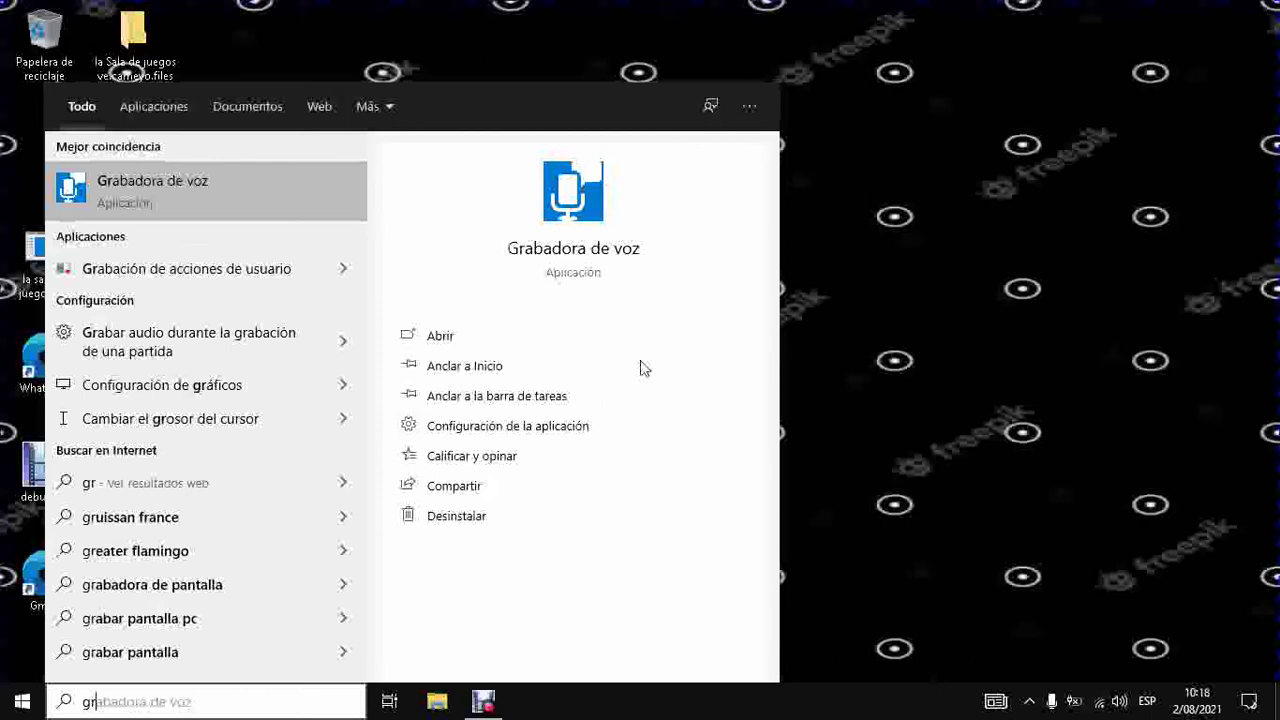
{"action": "key", "text": "BackSpace"}
{"action": "key", "text": "BackSpace"}
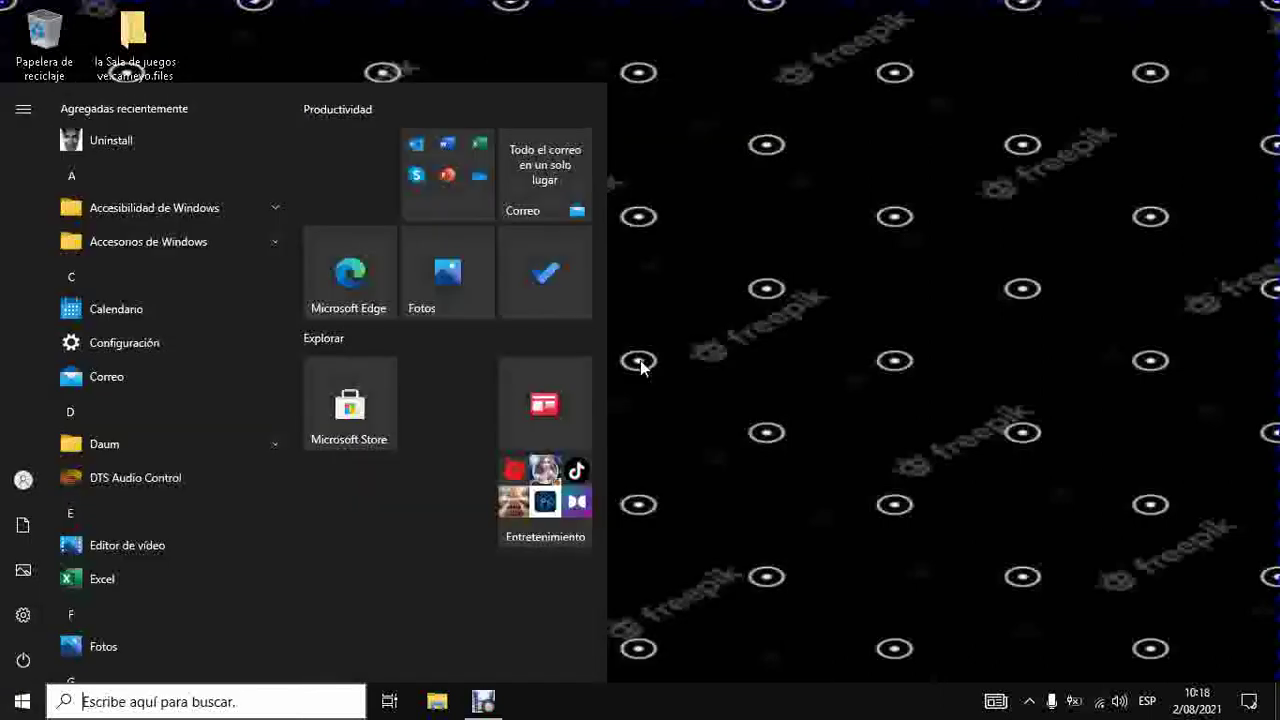
{"action": "key", "text": "Escape"}
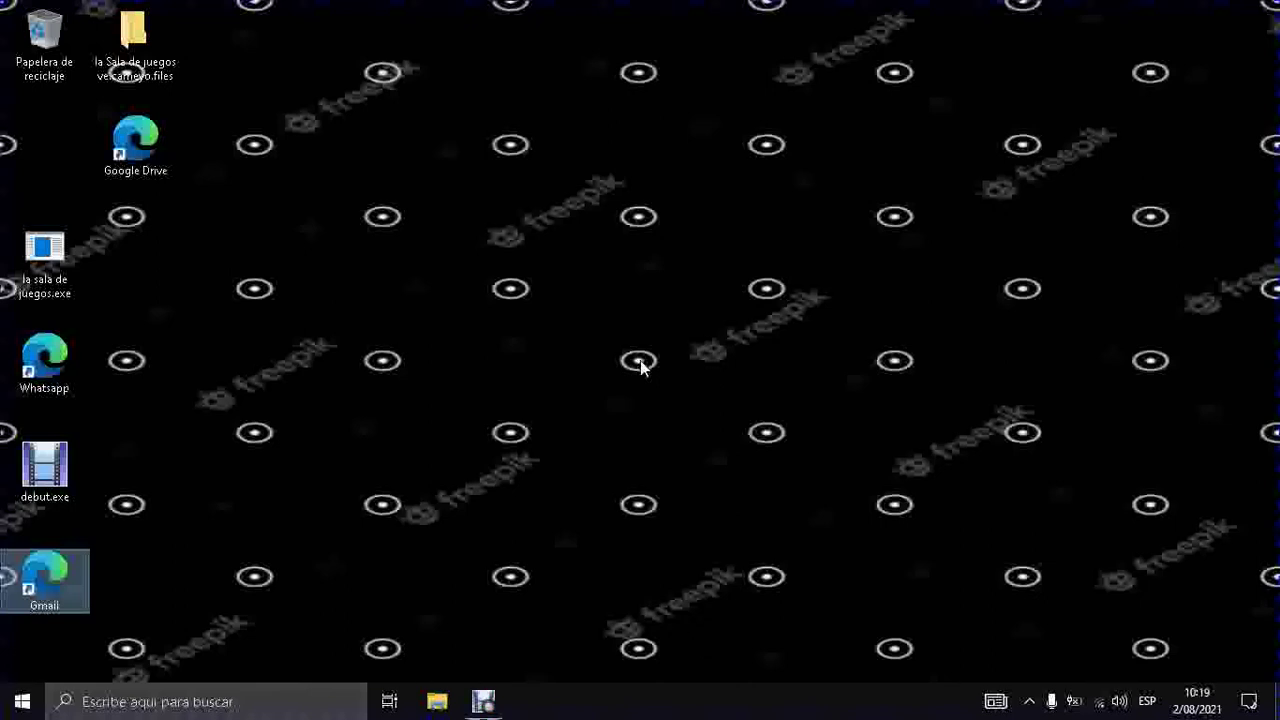
- Open the Notas folder inside Documentos in File Explorer
{"action": "key", "text": "super+e"}
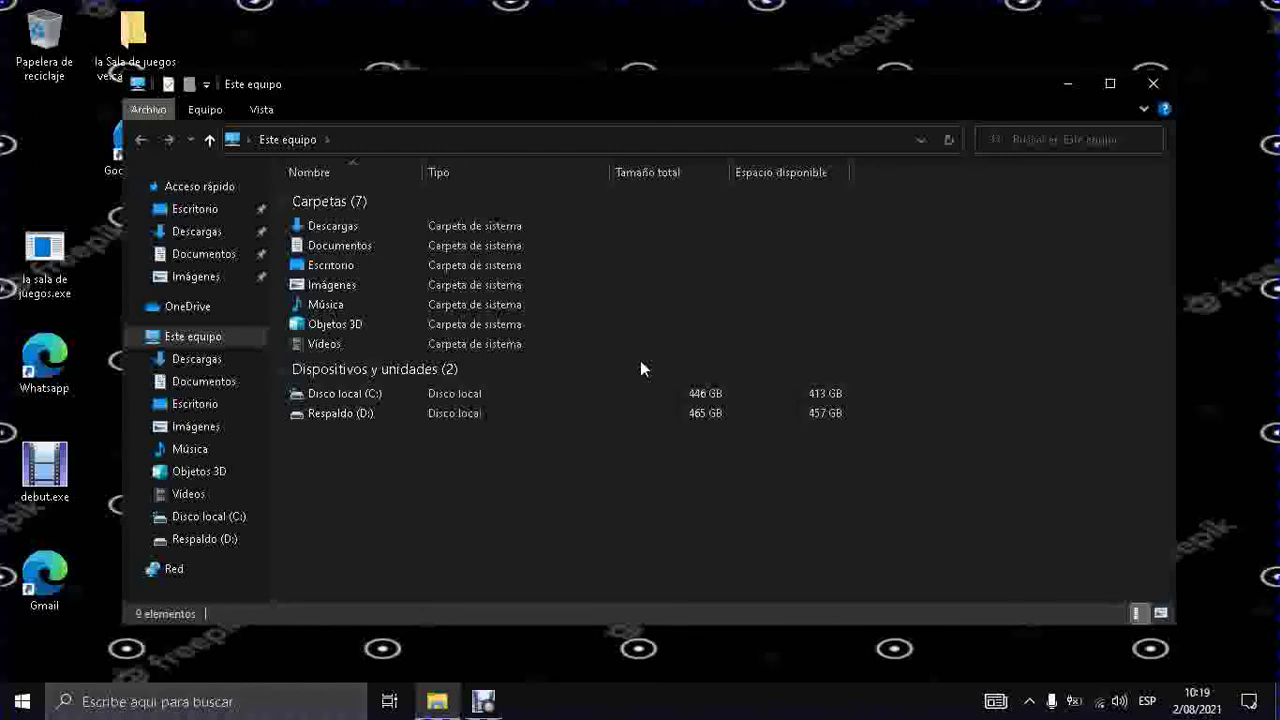
{"action": "key", "text": "Down"}
{"action": "key", "text": "Down"}
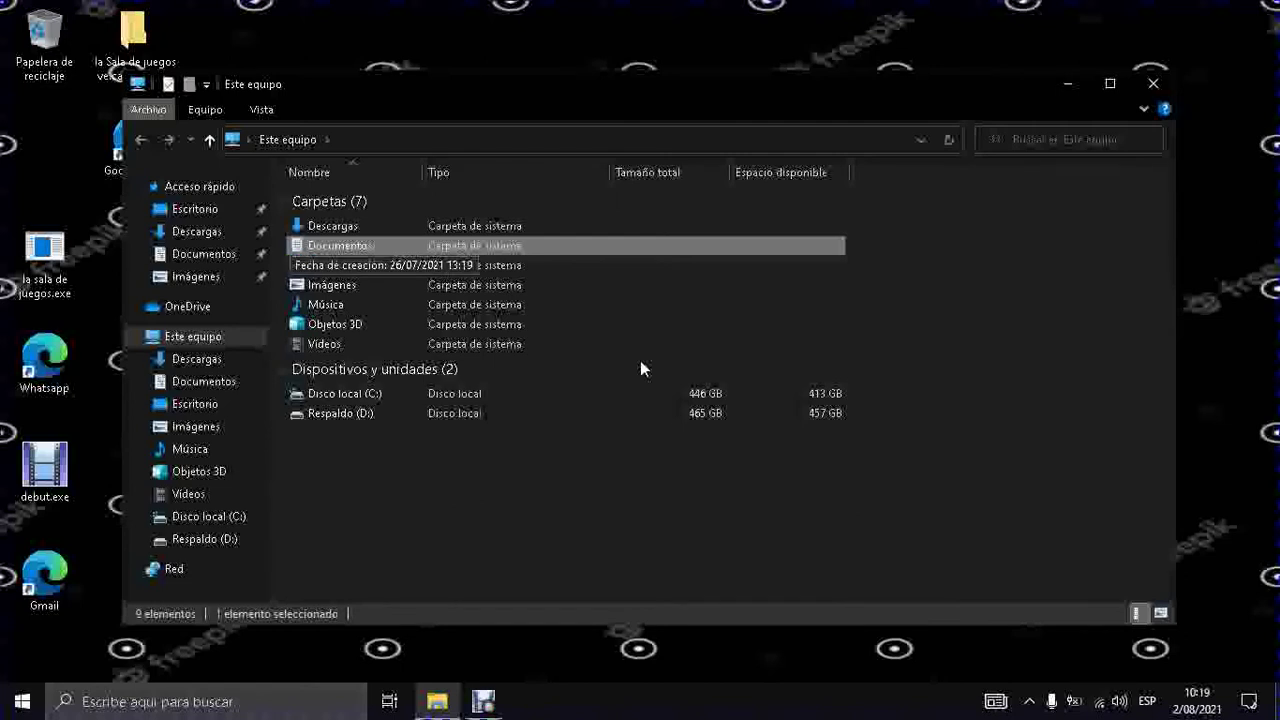
{"action": "key", "text": "Return"}
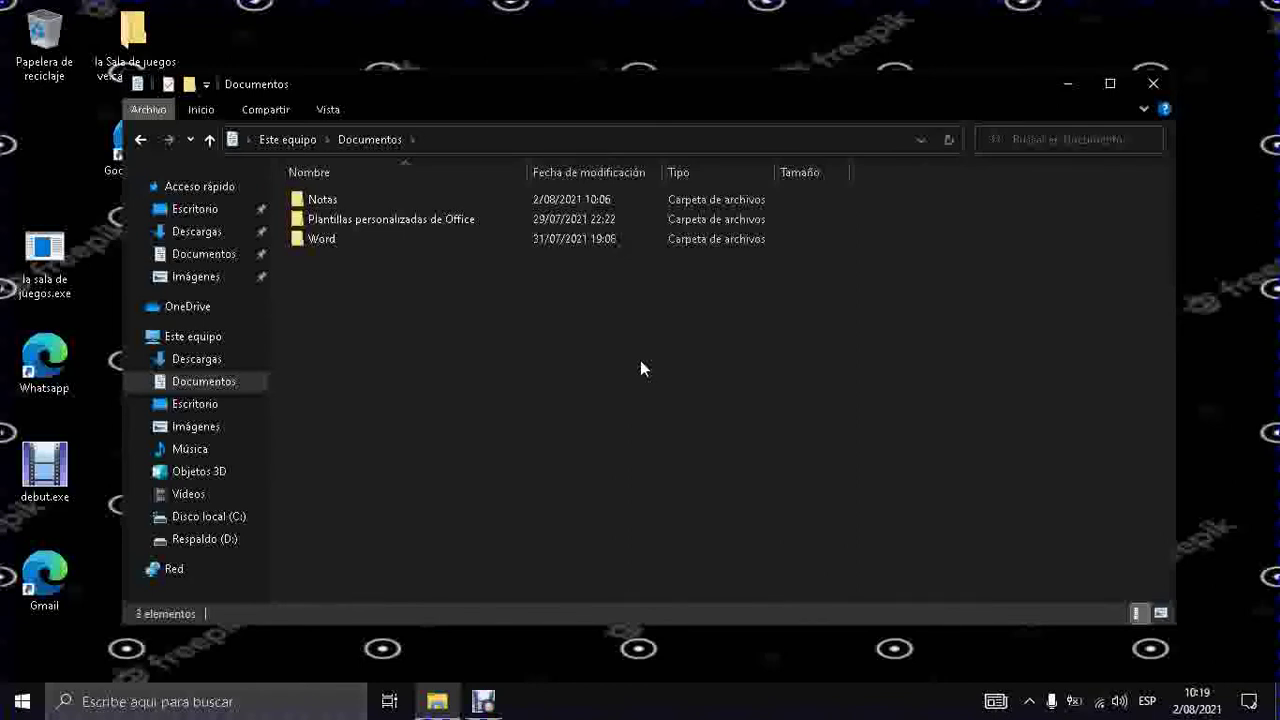
{"action": "key", "text": "Down"}
{"action": "key", "text": "Down"}
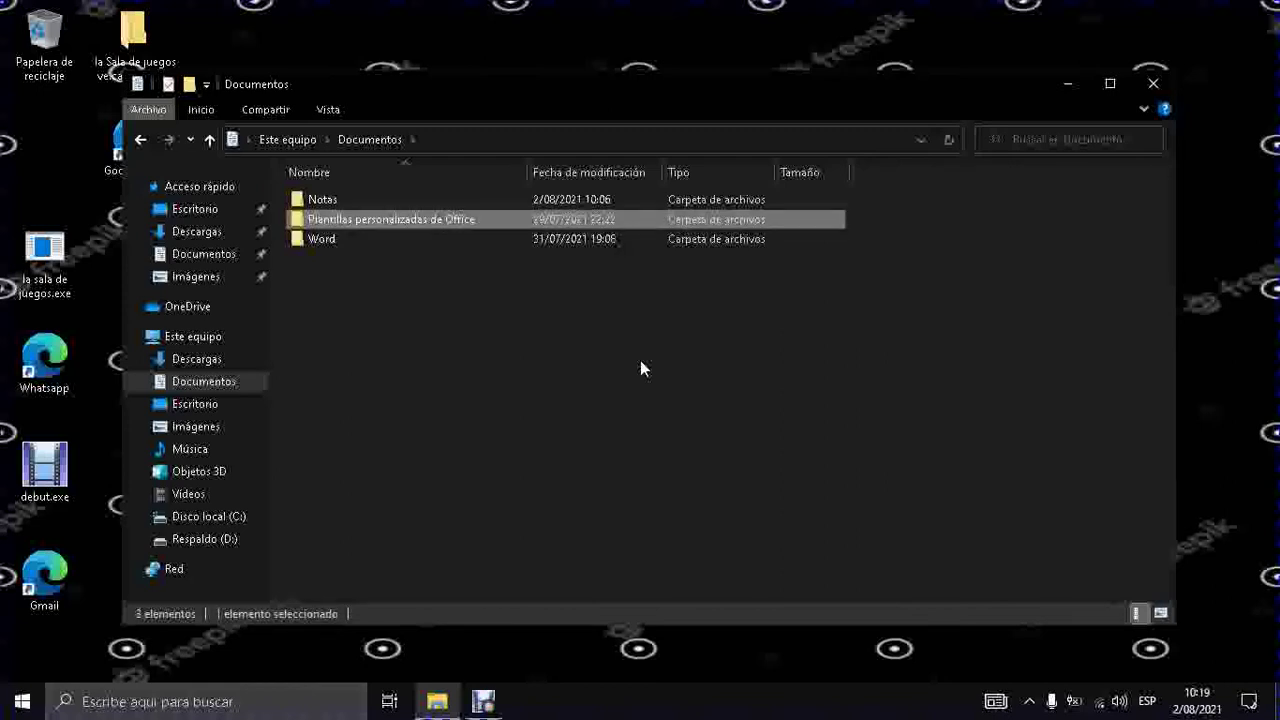
{"action": "key", "text": "Up"}
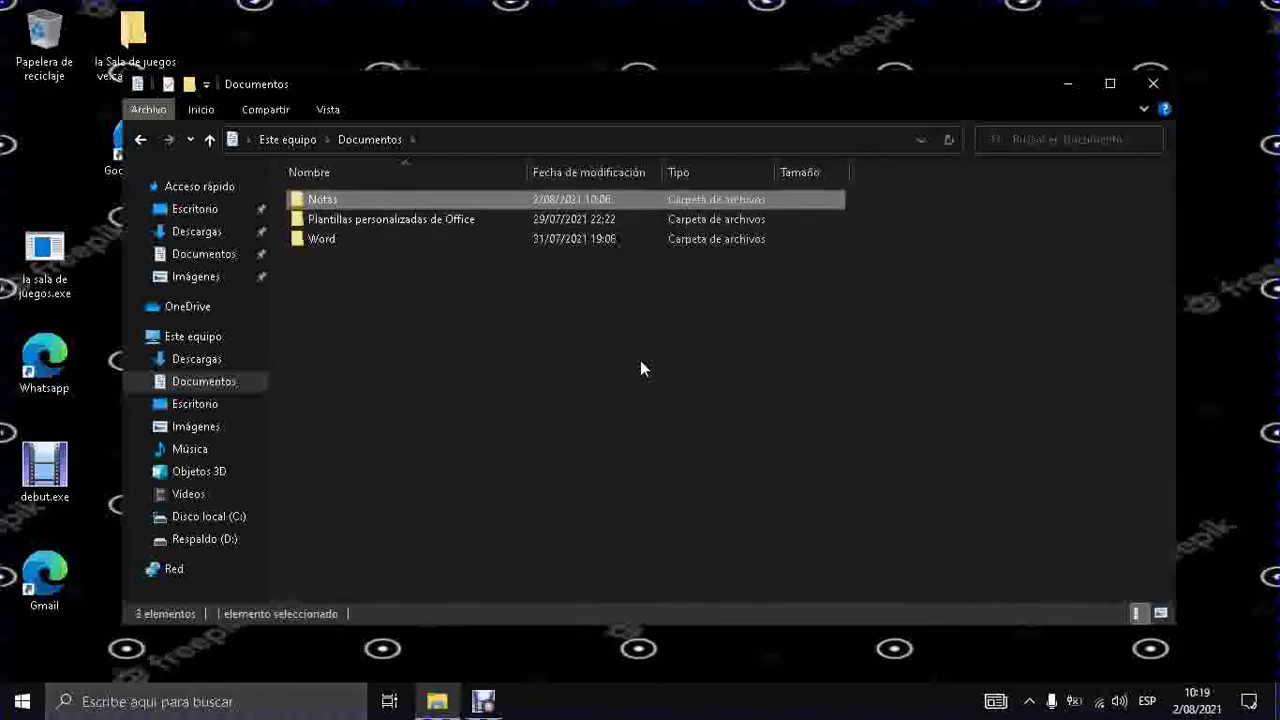
{"action": "key", "text": "Return"}
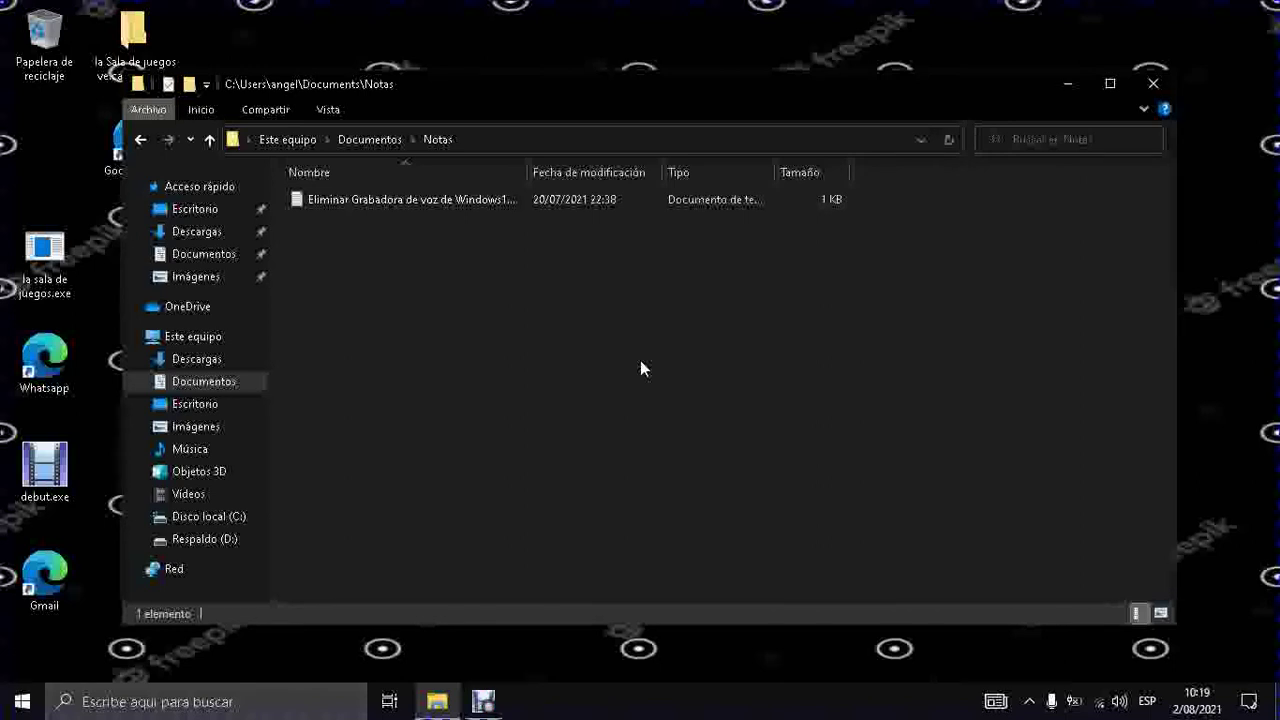
- Open the Eliminar Grabadora de voz text file in Notepad and select its Get-AppxPackage *SoundRecorder* | Remove-AppxPackage line
{"action": "key", "text": "ctrl+a"}
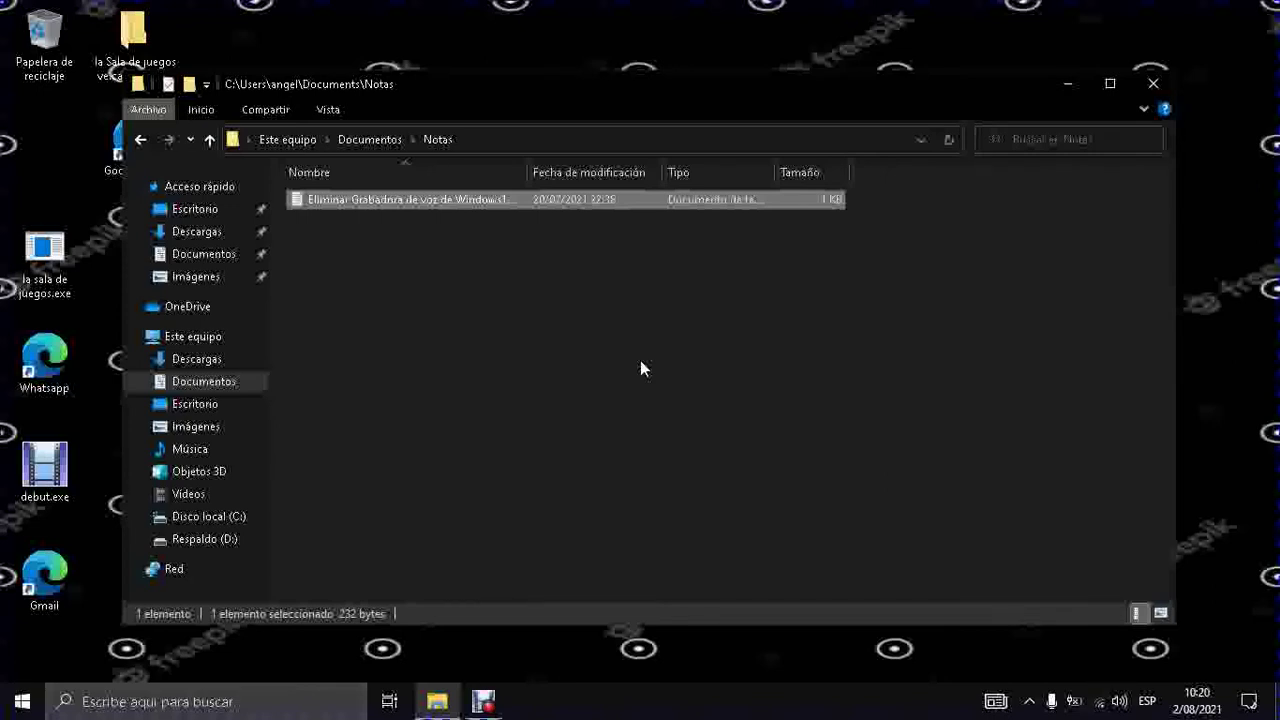
{"action": "key", "text": "Return"}
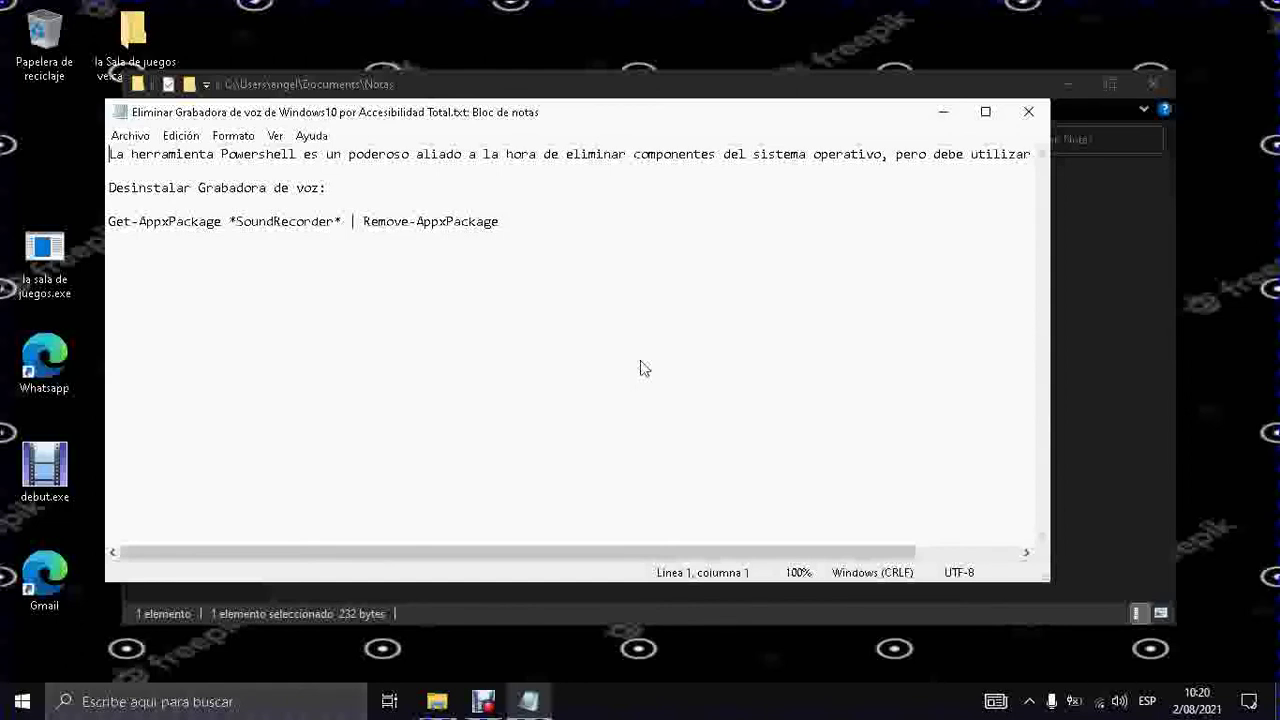
{"action": "key", "text": "Down"}
{"action": "key", "text": "Down"}
{"action": "key", "text": "Down"}
{"action": "key", "text": "Down"}
{"action": "key", "text": "shift+Down"}
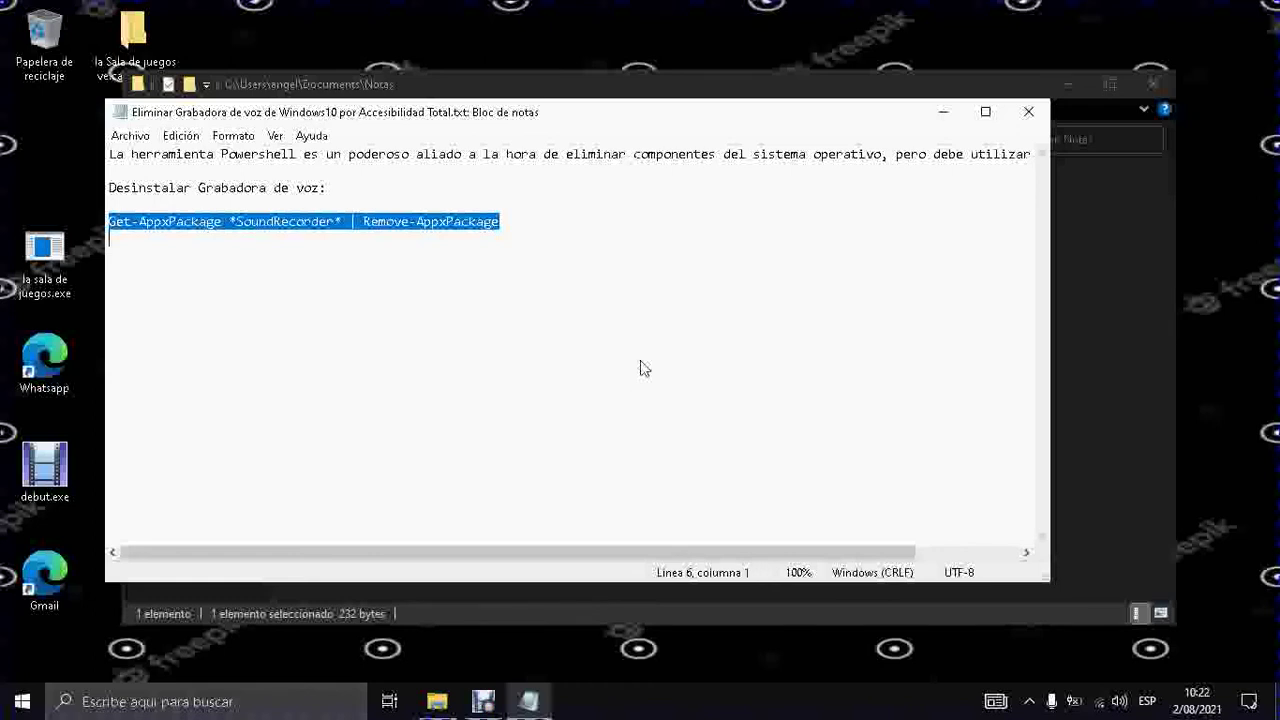
- Open Windows PowerShell as administrator
{"action": "key", "text": "super+x"}
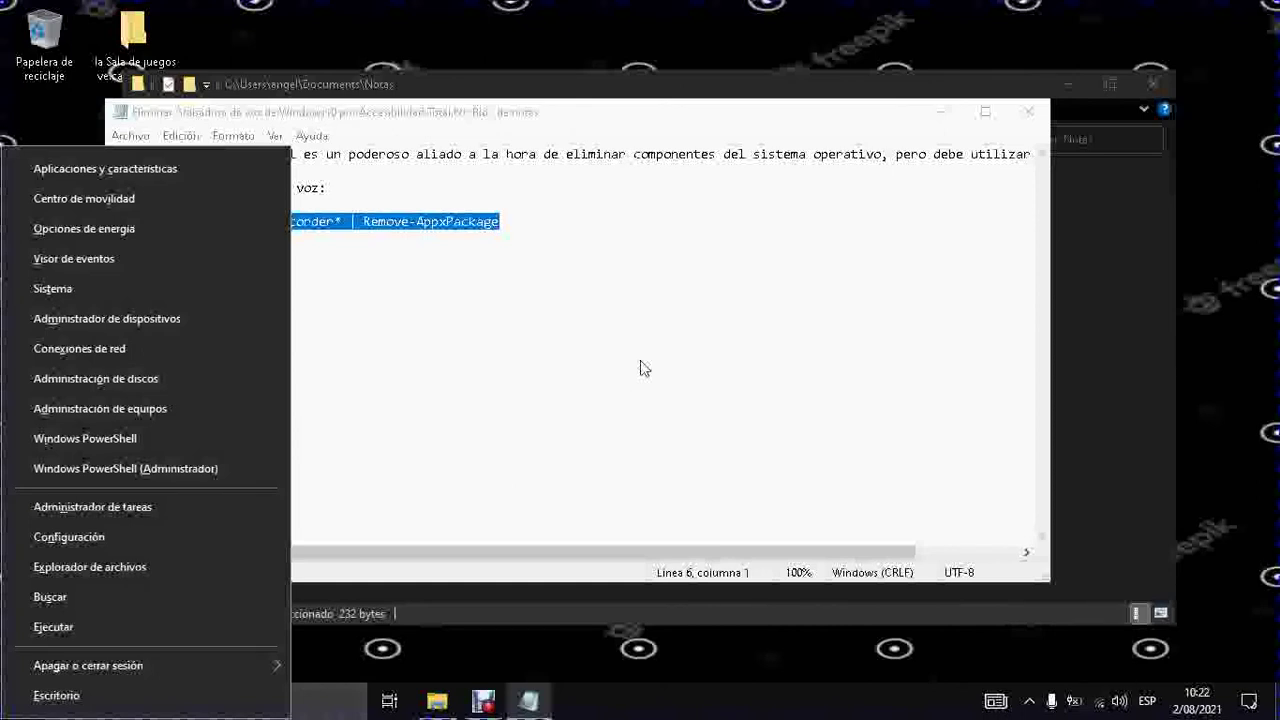
{"action": "key", "text": "Up"}
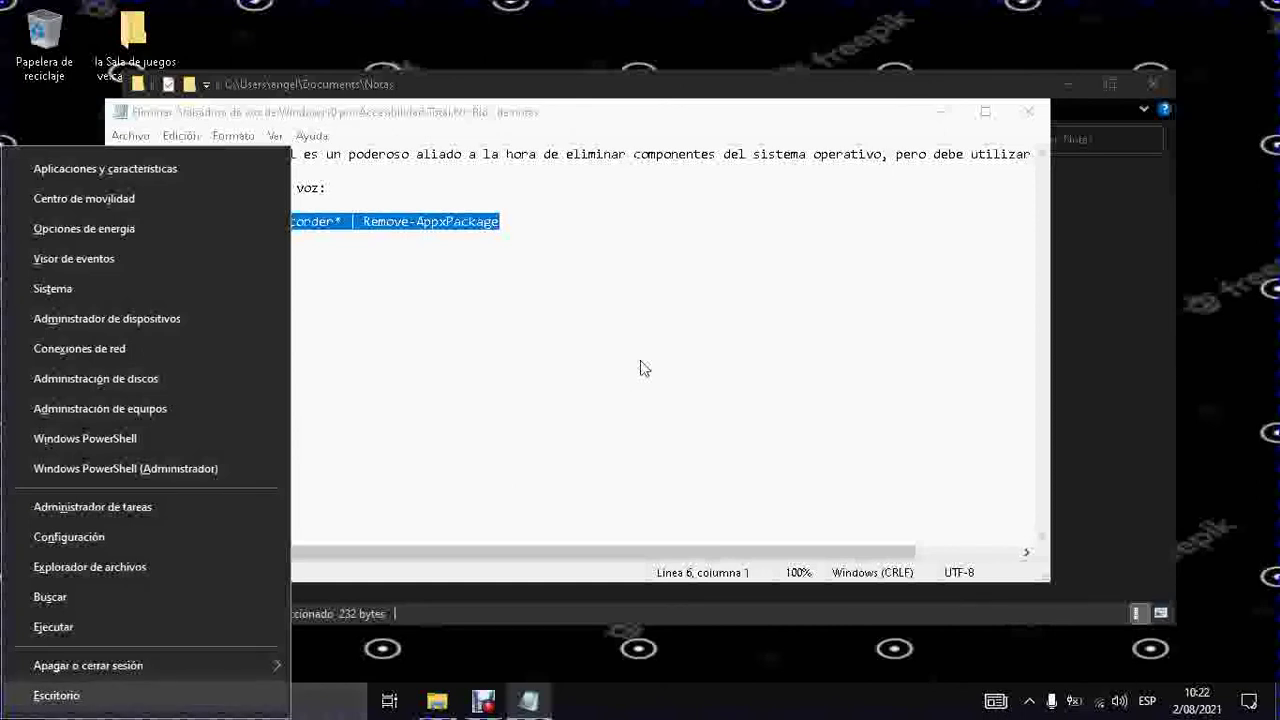
{"action": "key", "text": "Up"}
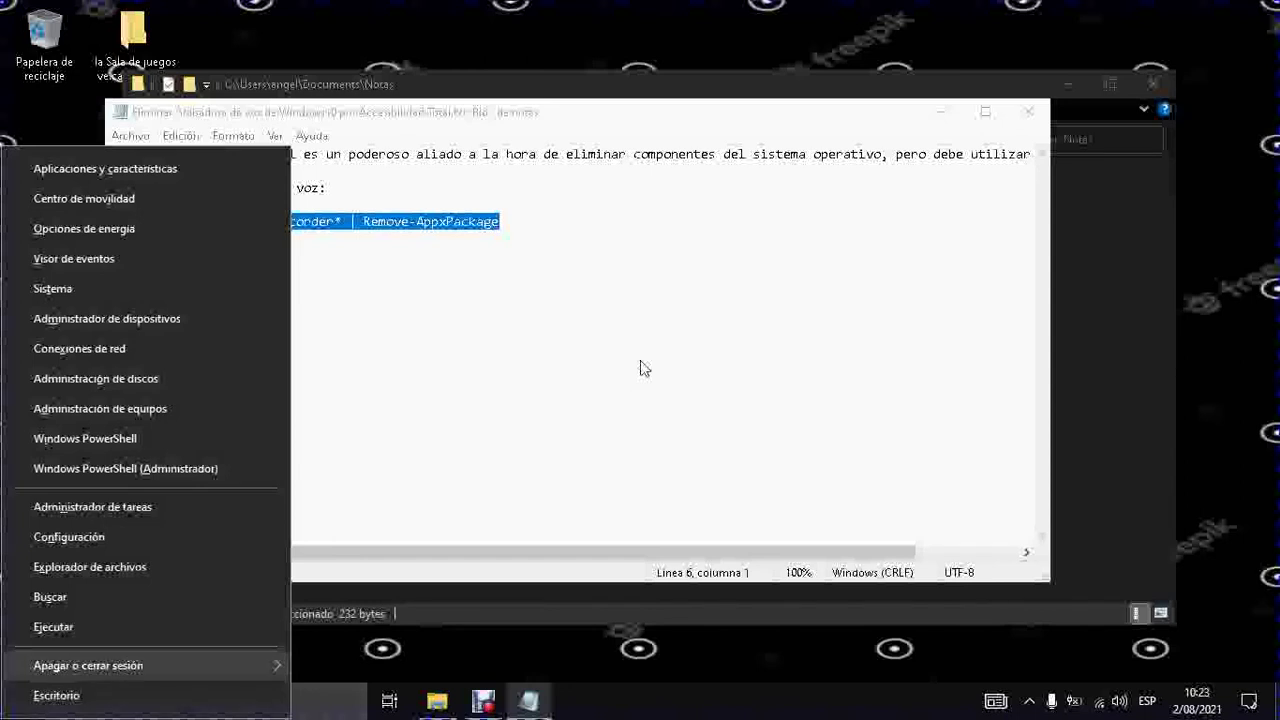
{"action": "key", "text": "Up"}
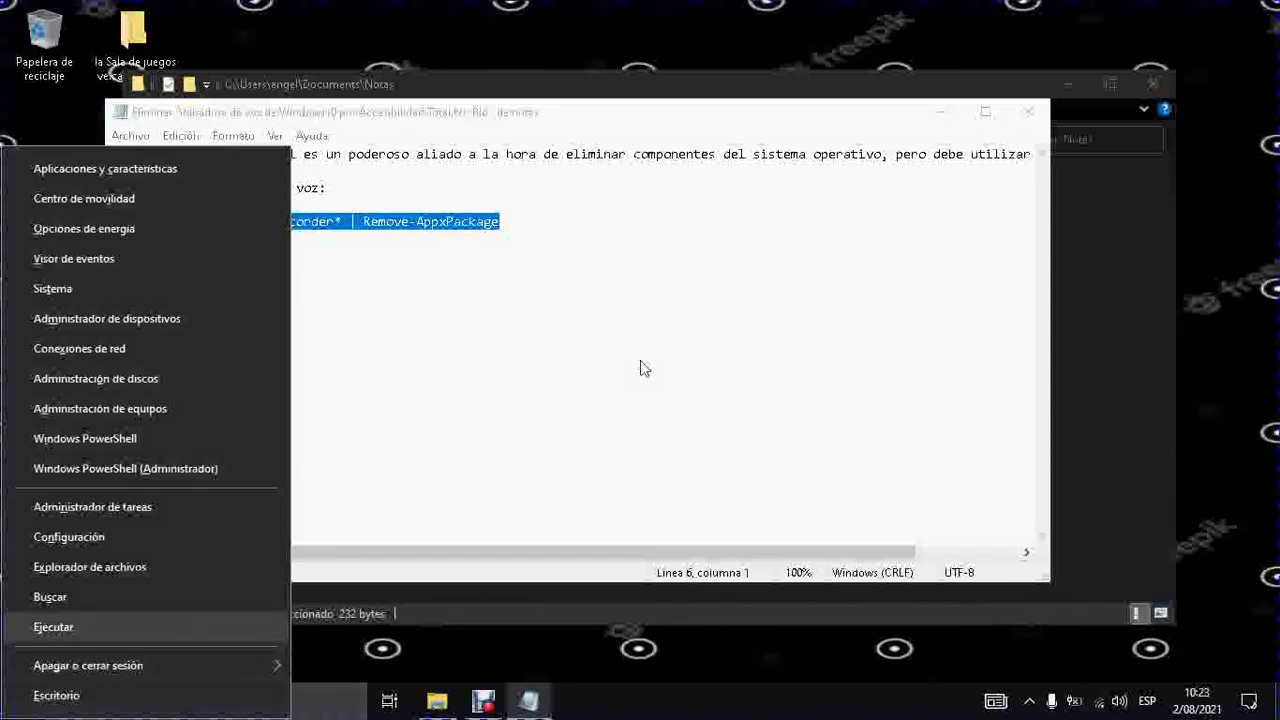
{"action": "key", "text": "Up"}
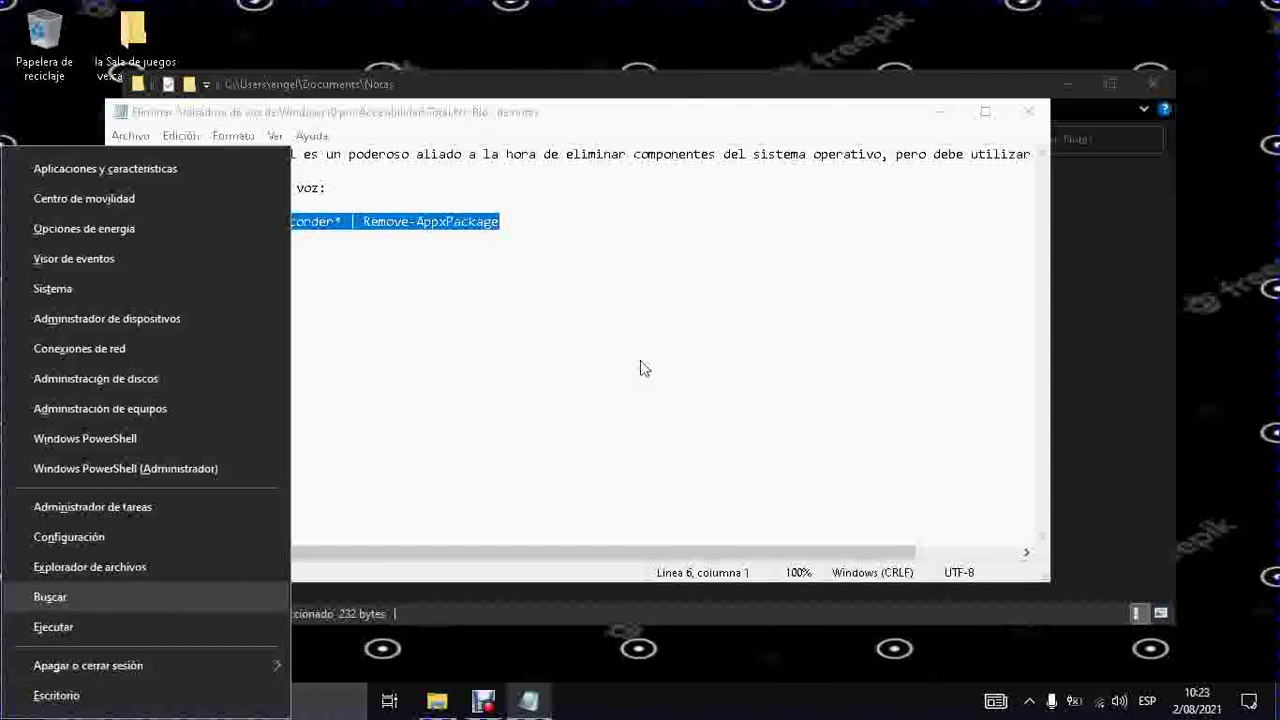
{"action": "key", "text": "Up"}
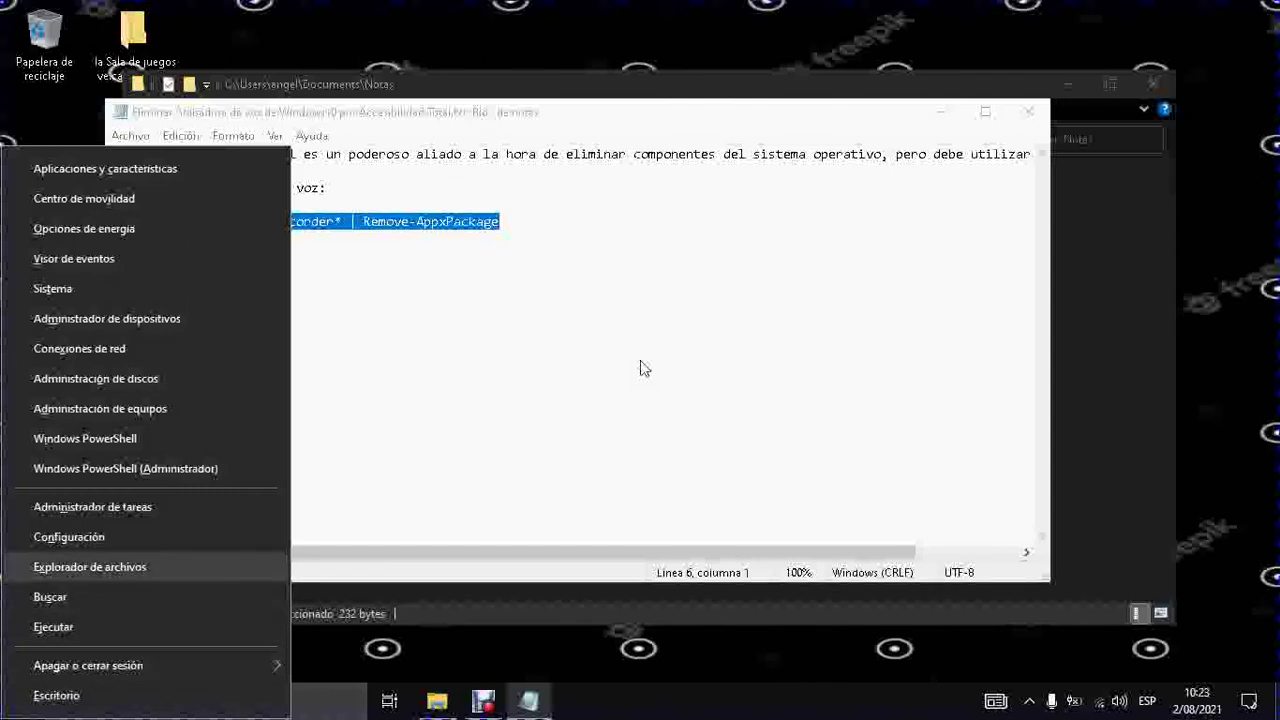
{"action": "key", "text": "Up"}
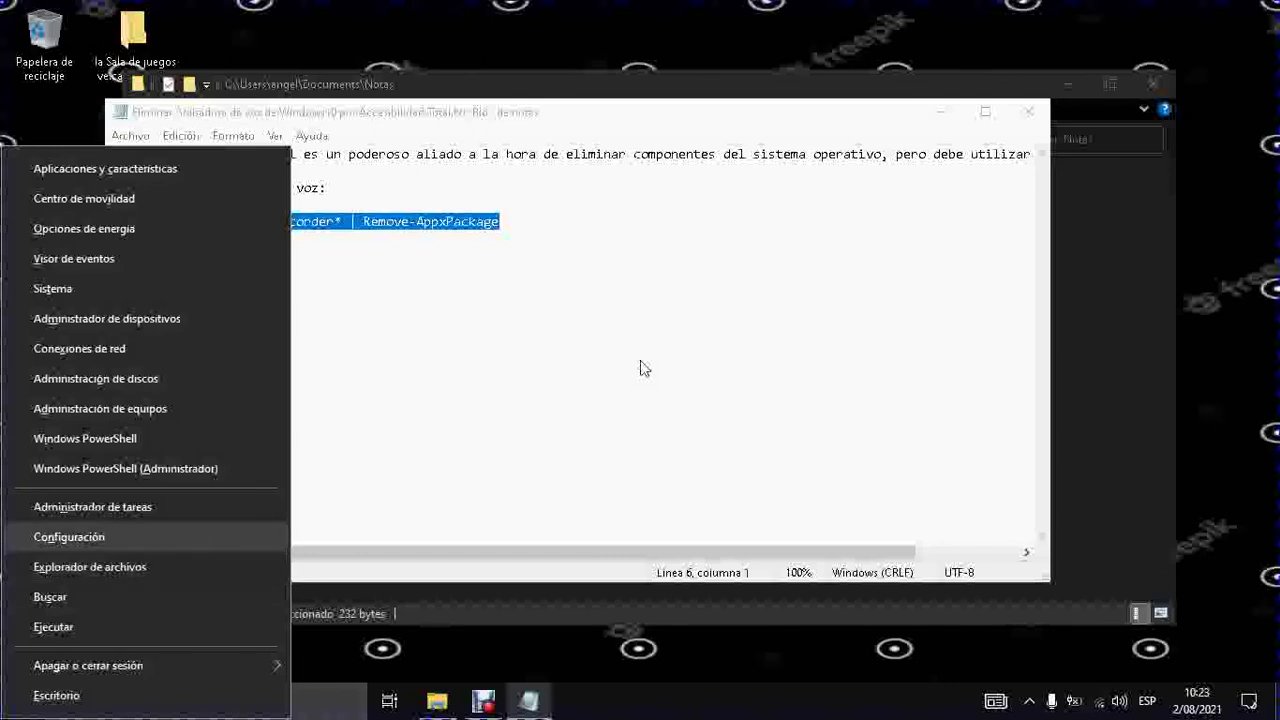
{"action": "key", "text": "Up"}
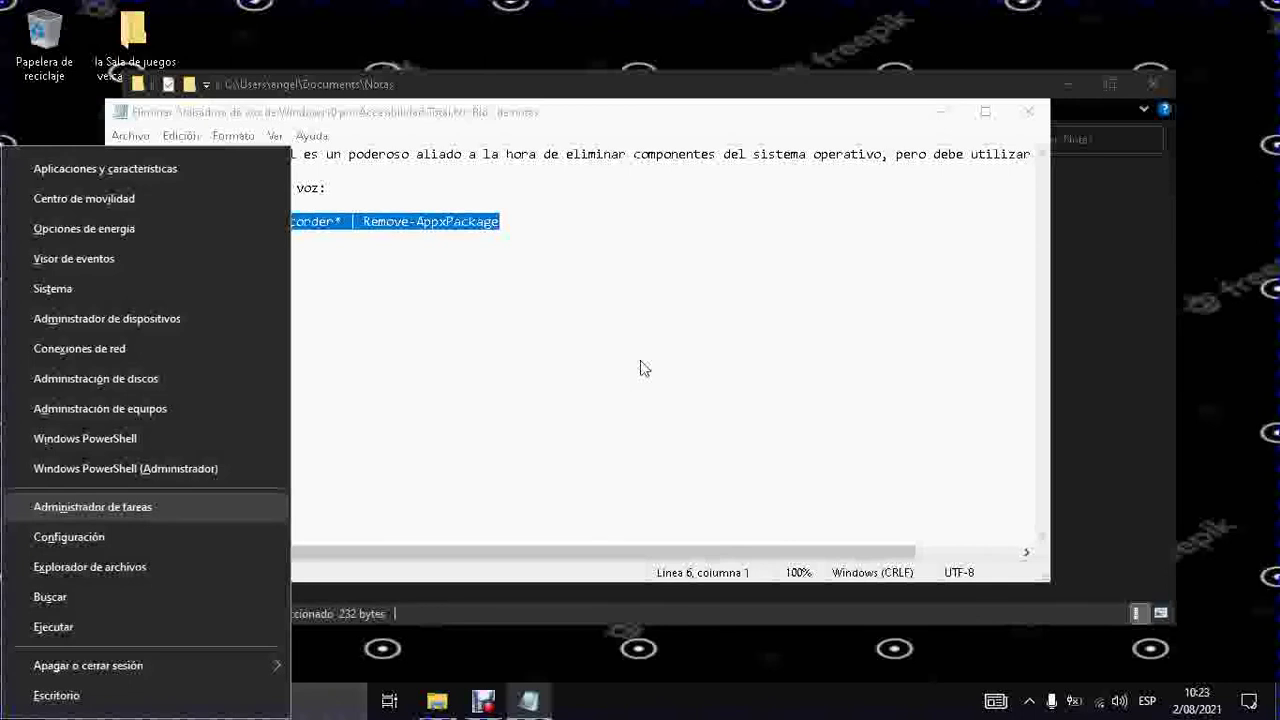
{"action": "key", "text": "Up"}
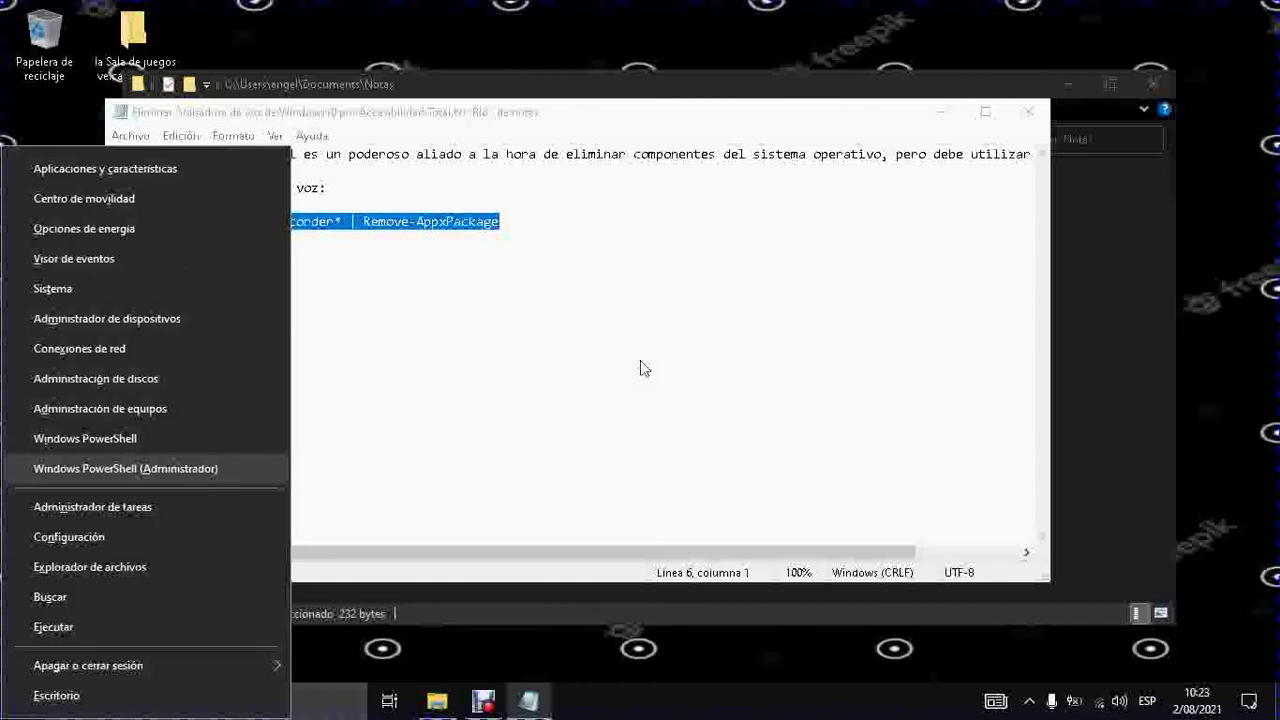
{"action": "key", "text": "Escape"}
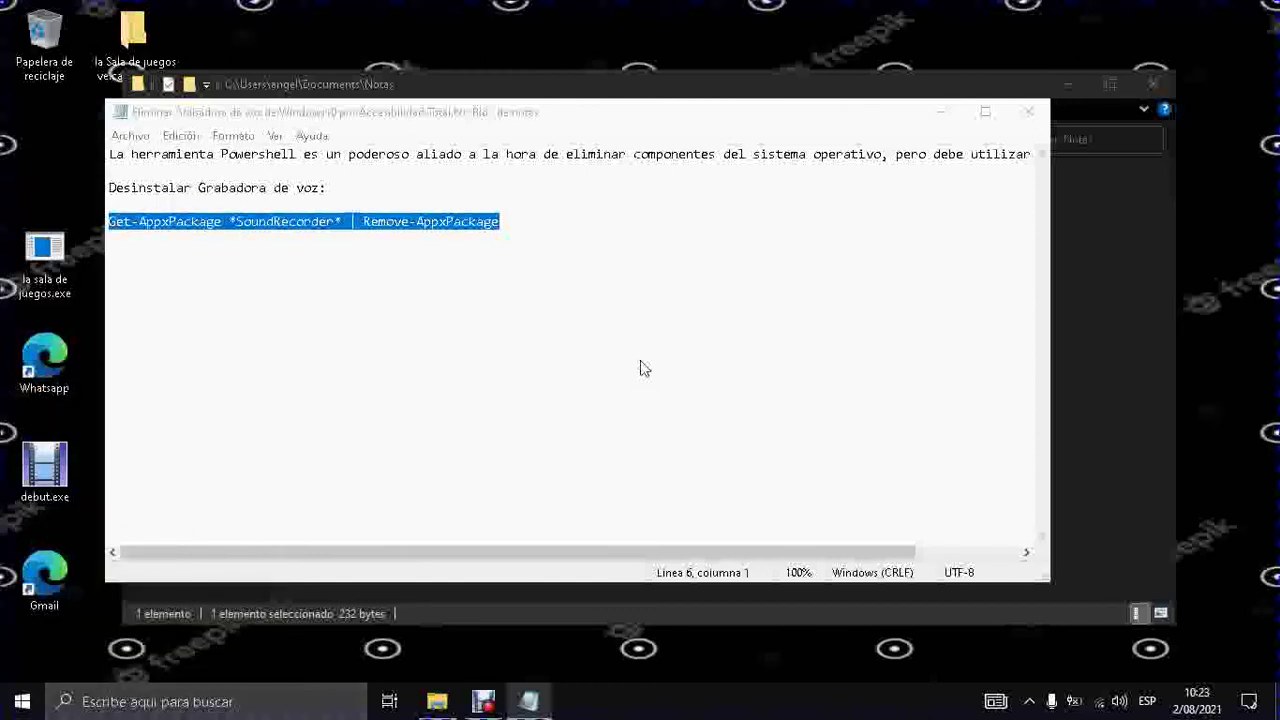
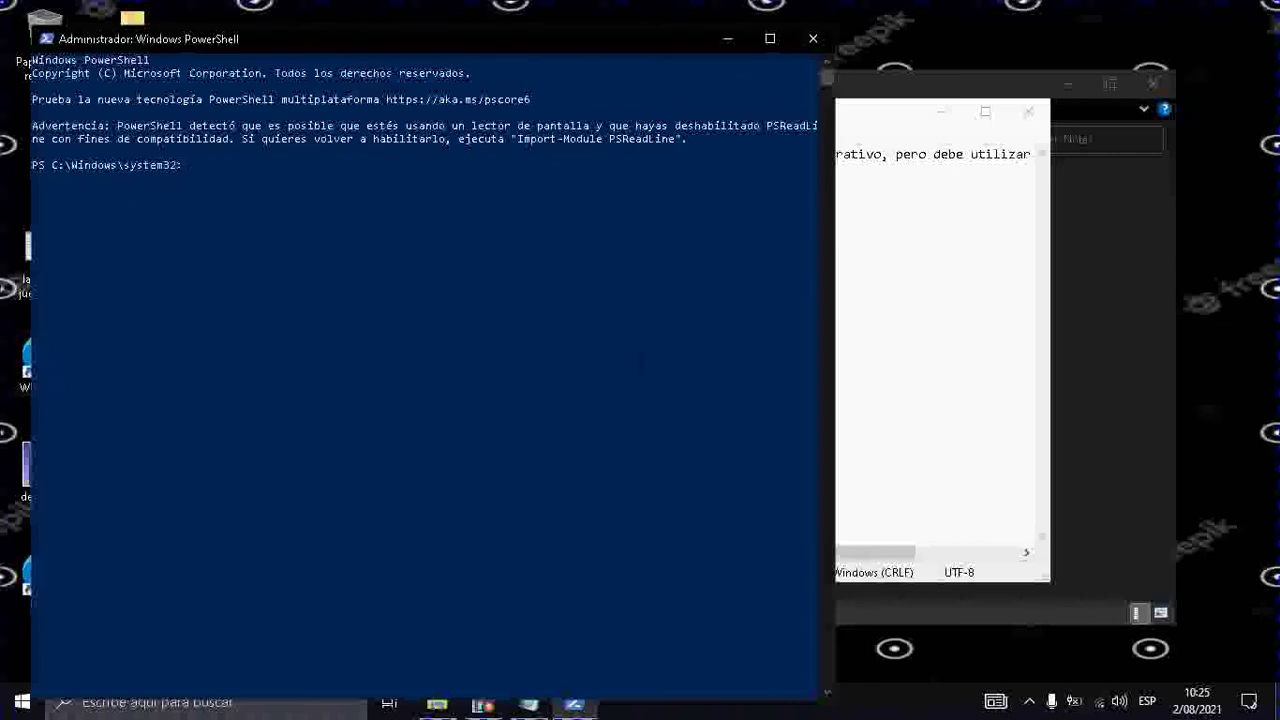
- Run Get-AppxPackage *SoundRecorder* | Remove-AppxPackage in PowerShell to uninstall Grabadora de voz
{"action": "type", "text": "Get-AppxPackage *SoundRecorder* | Remove-AppxPackage"}
{"action": "key", "text": "Return"}
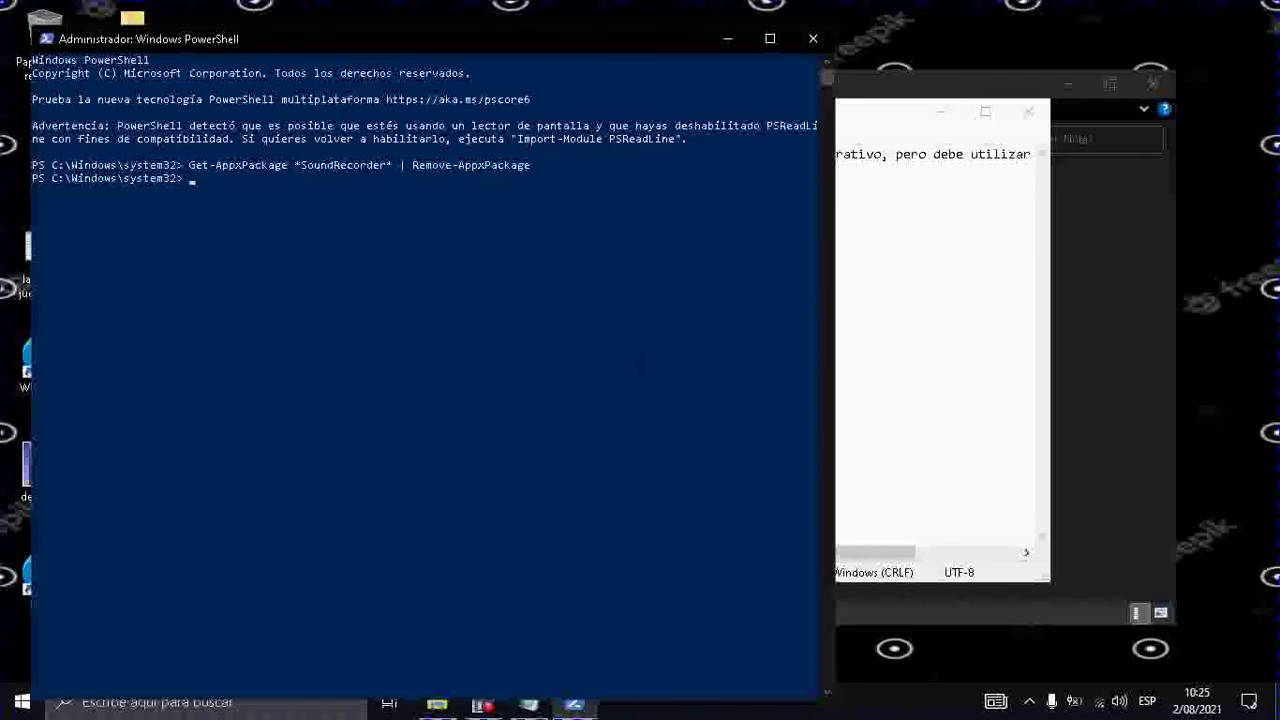
{"action": "key", "text": "Return"}
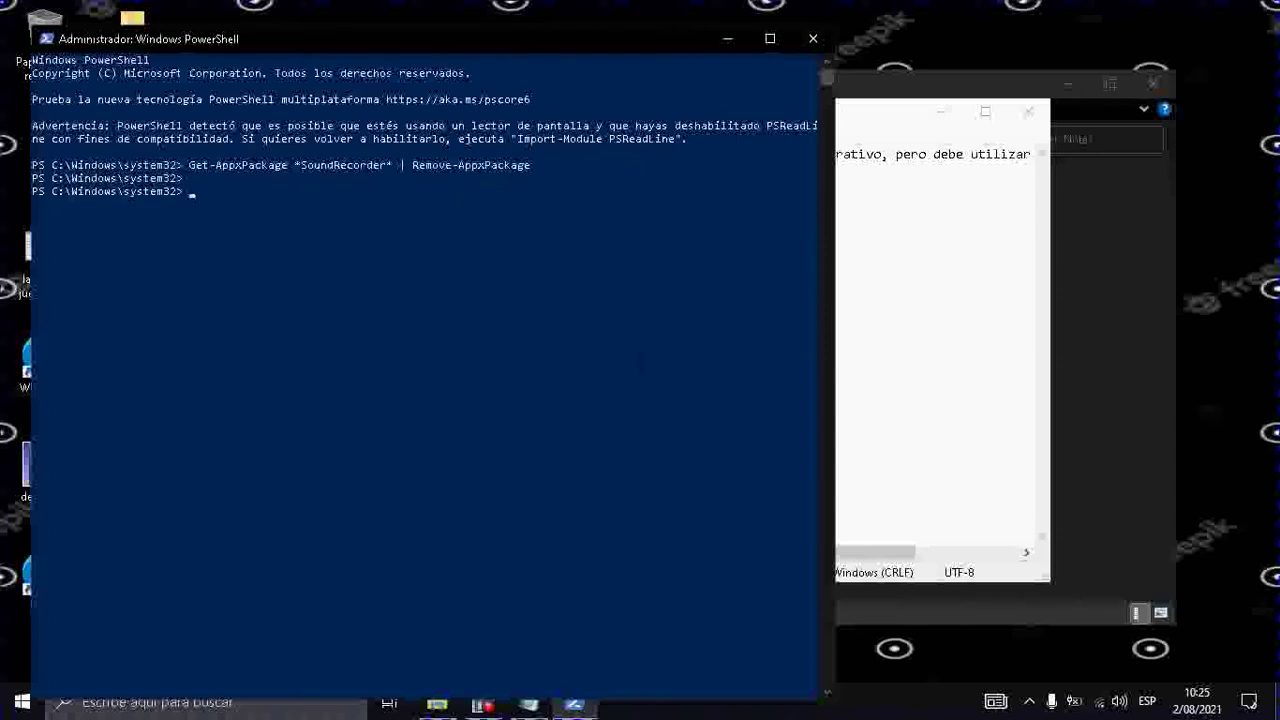
- End the PowerShell session with the exit command
{"action": "type", "text": "ex"}
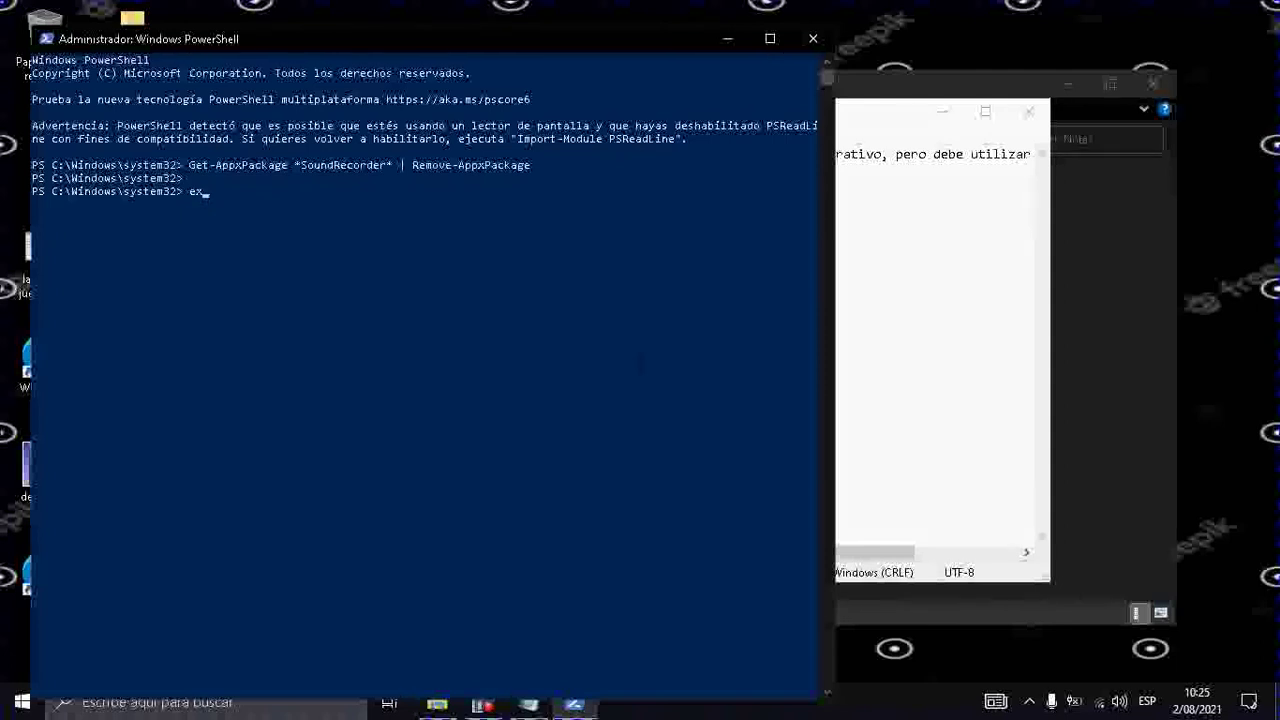
{"action": "type", "text": "it"}
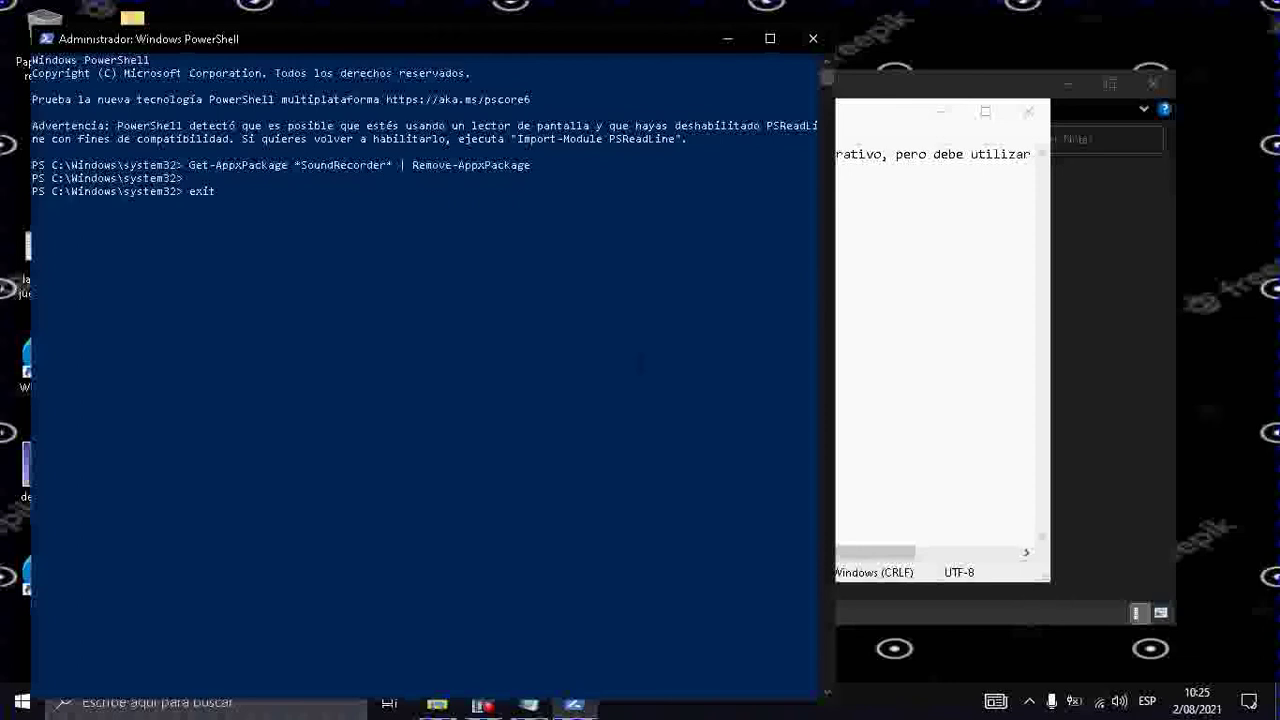
{"action": "key", "text": "Return"}
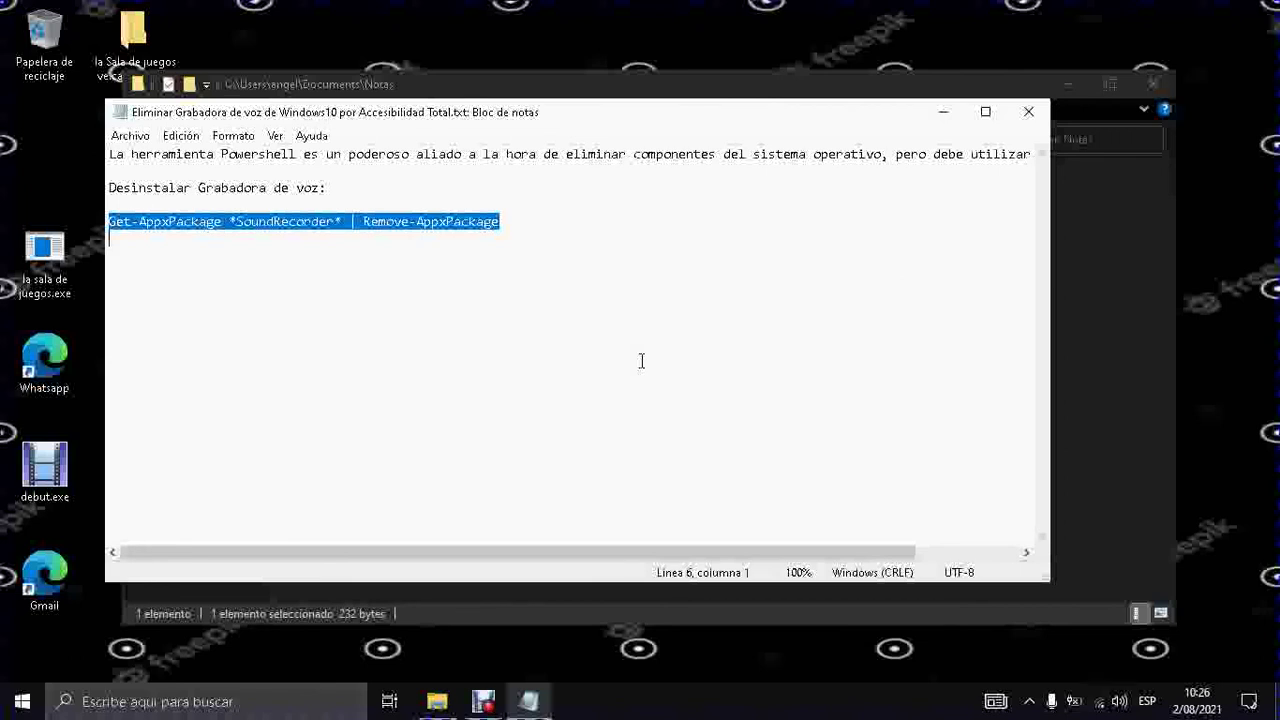
- Close the Notepad note and the Notas folder window to return to the desktop
{"action": "key", "text": "alt+F4"}
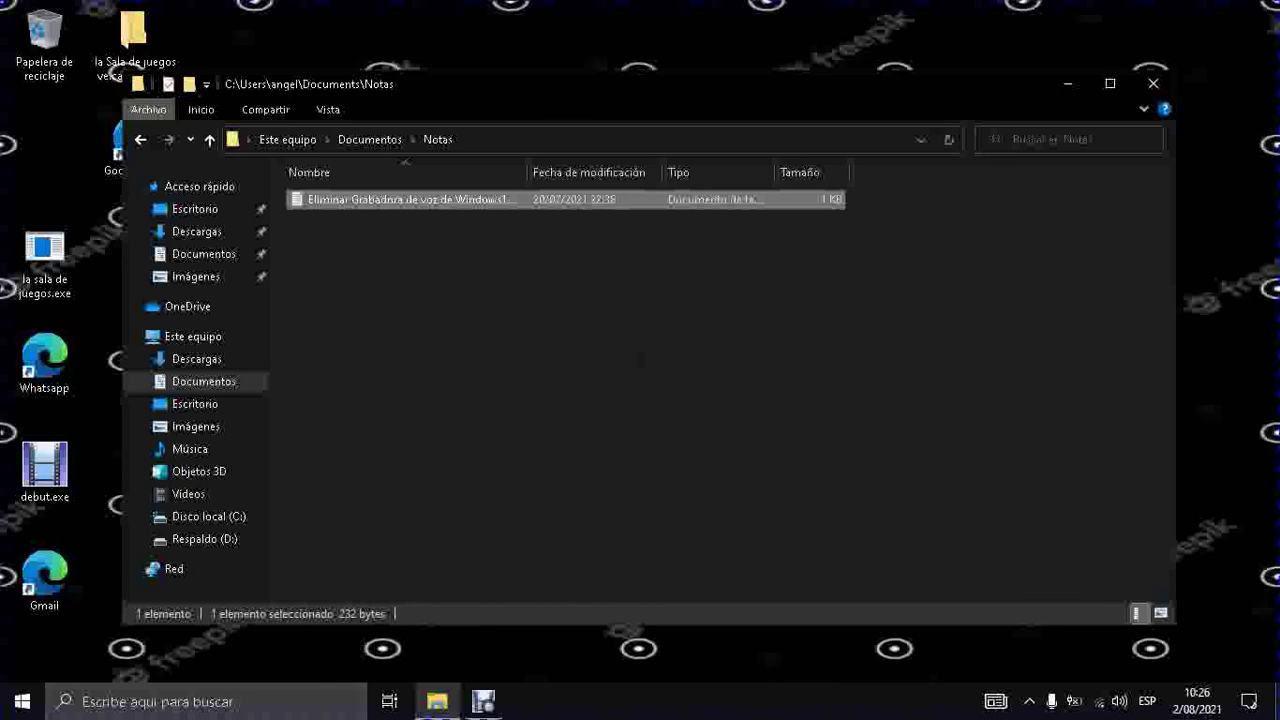
{"action": "key", "text": "alt+F4"}
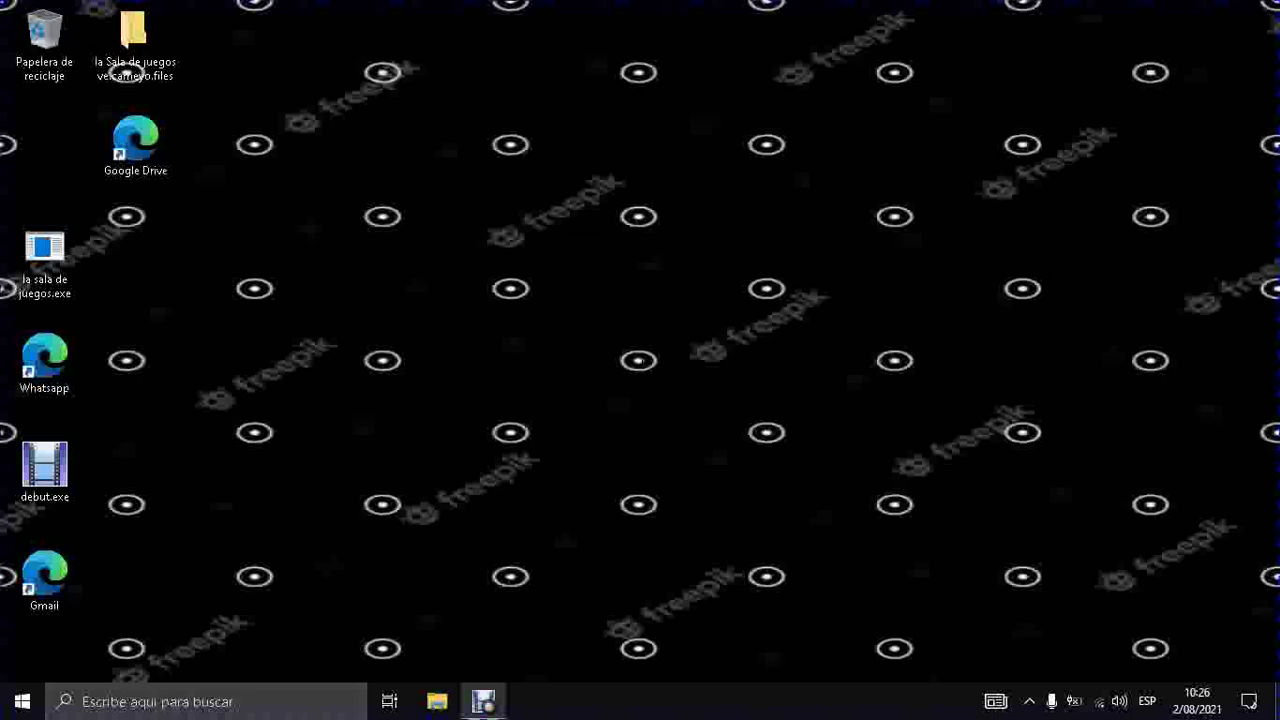
{"action": "left_click", "coordinate": [44, 575]}
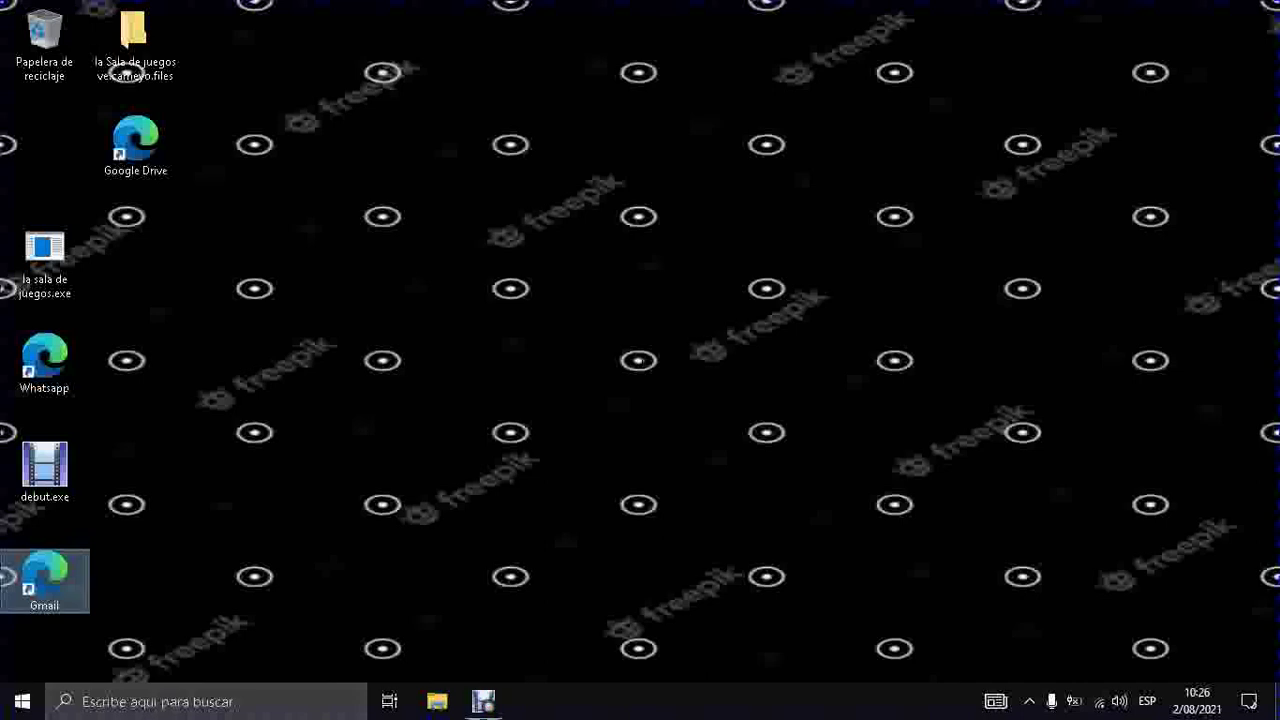
- Search Windows for "gr" to check whether Grabadora de voz is still listed, and close the search
{"action": "key", "text": "super"}
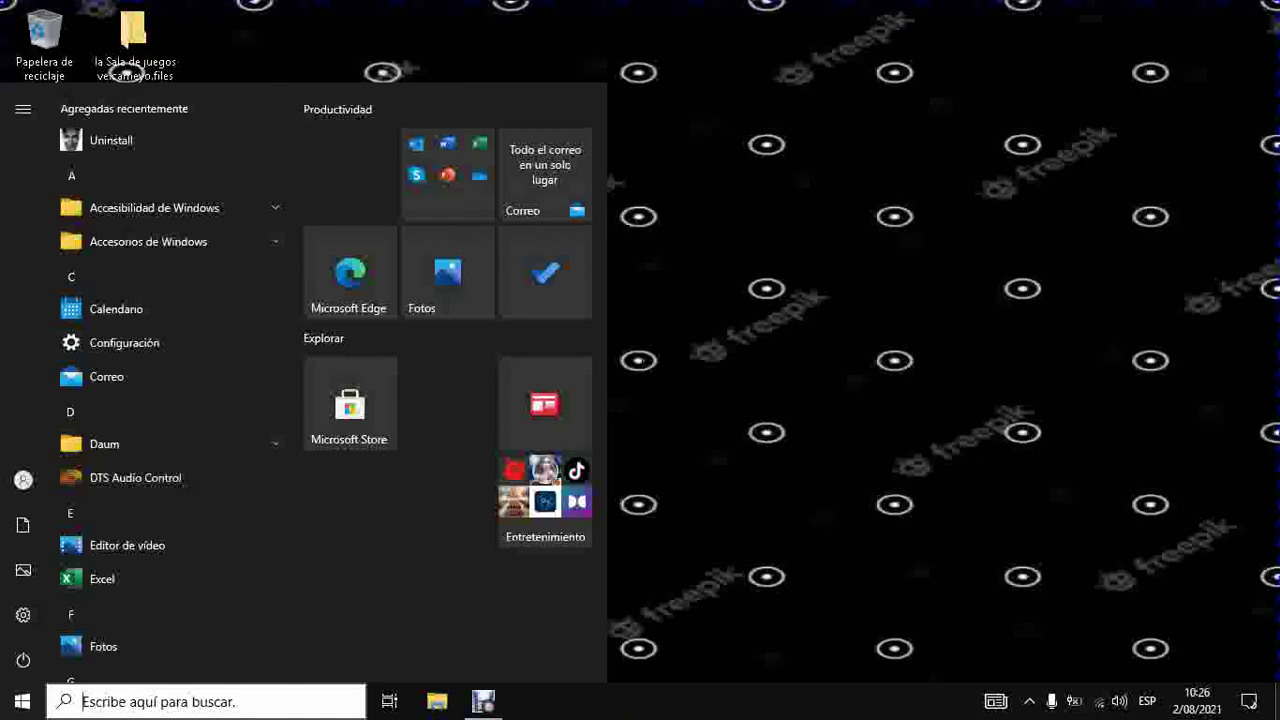
{"action": "type", "text": "g"}
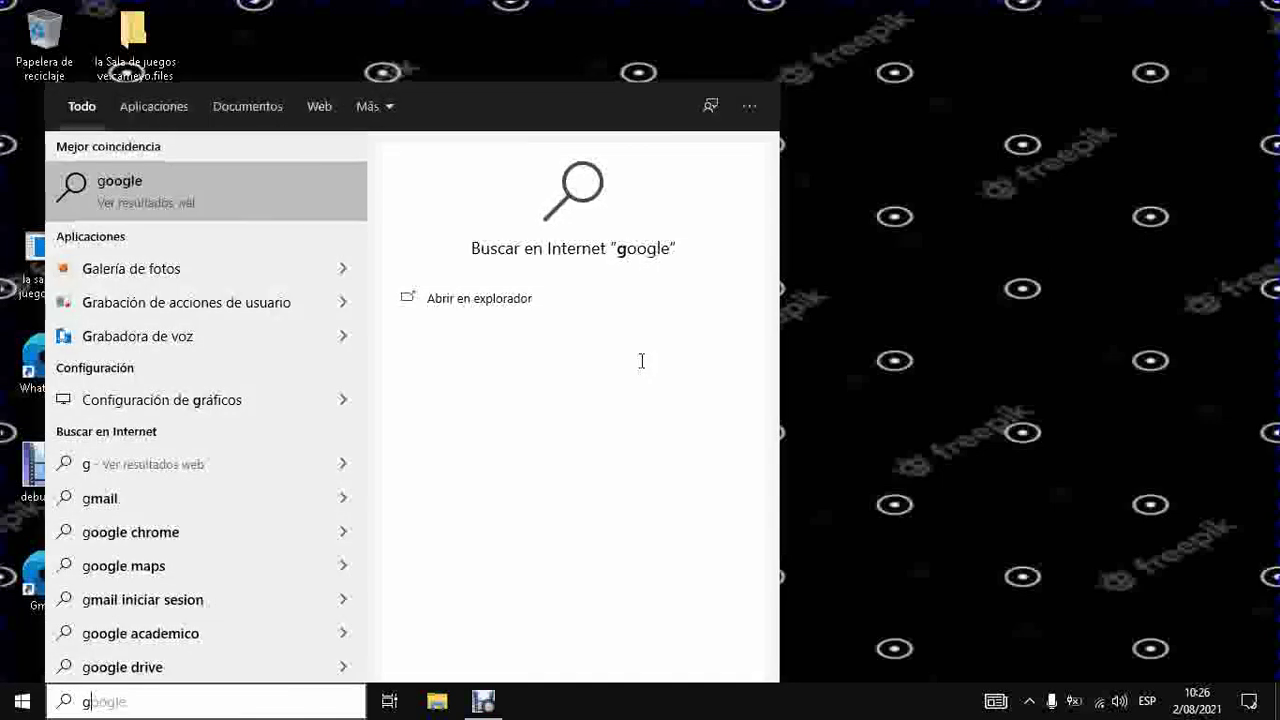
{"action": "type", "text": "r"}
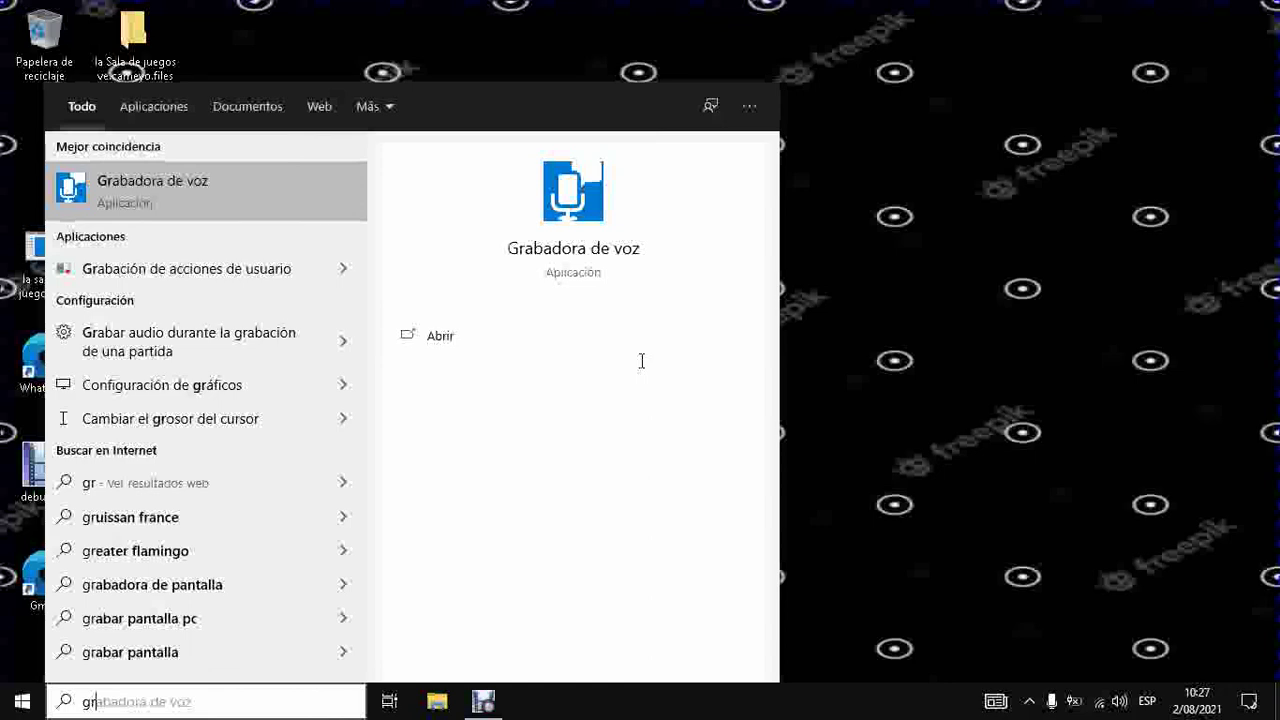
{"action": "key", "text": "Escape"}
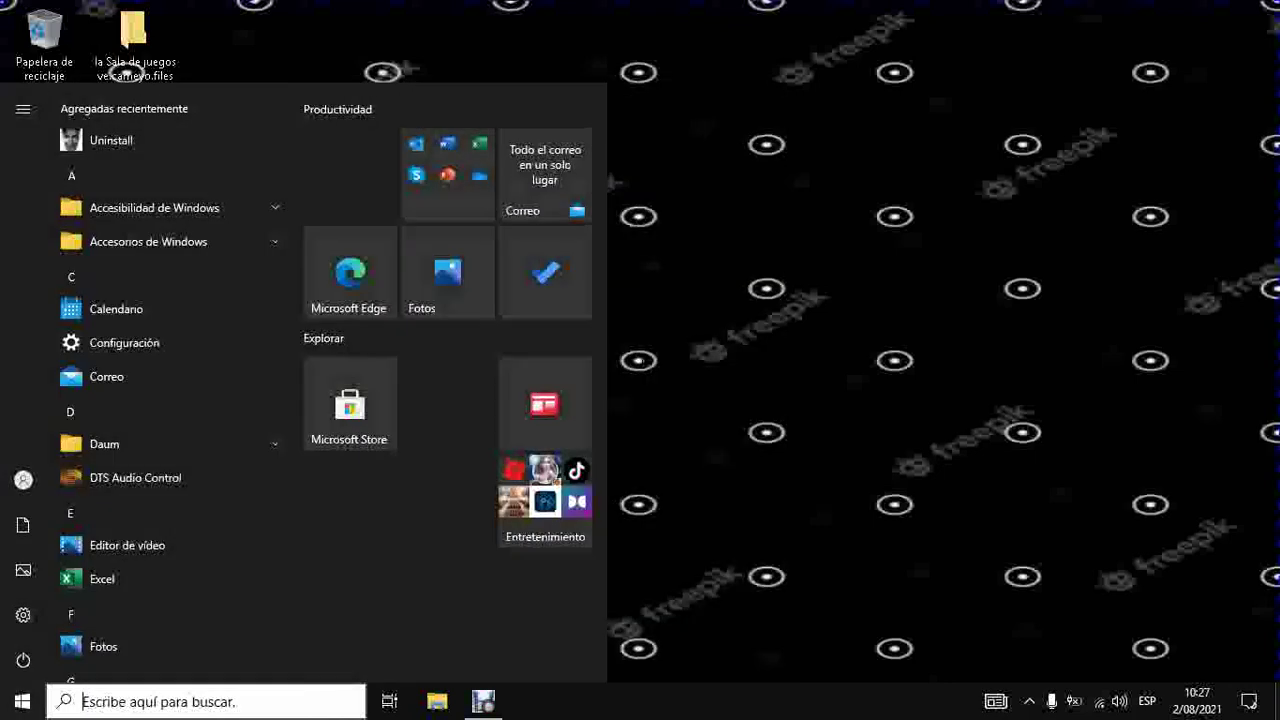
{"action": "key", "text": "Escape"}
- Repeat the "gr" search to recheck the results for Grabadora de voz, and return to the desktop
{"action": "key", "text": "super"}
{"action": "type", "text": "gt"}
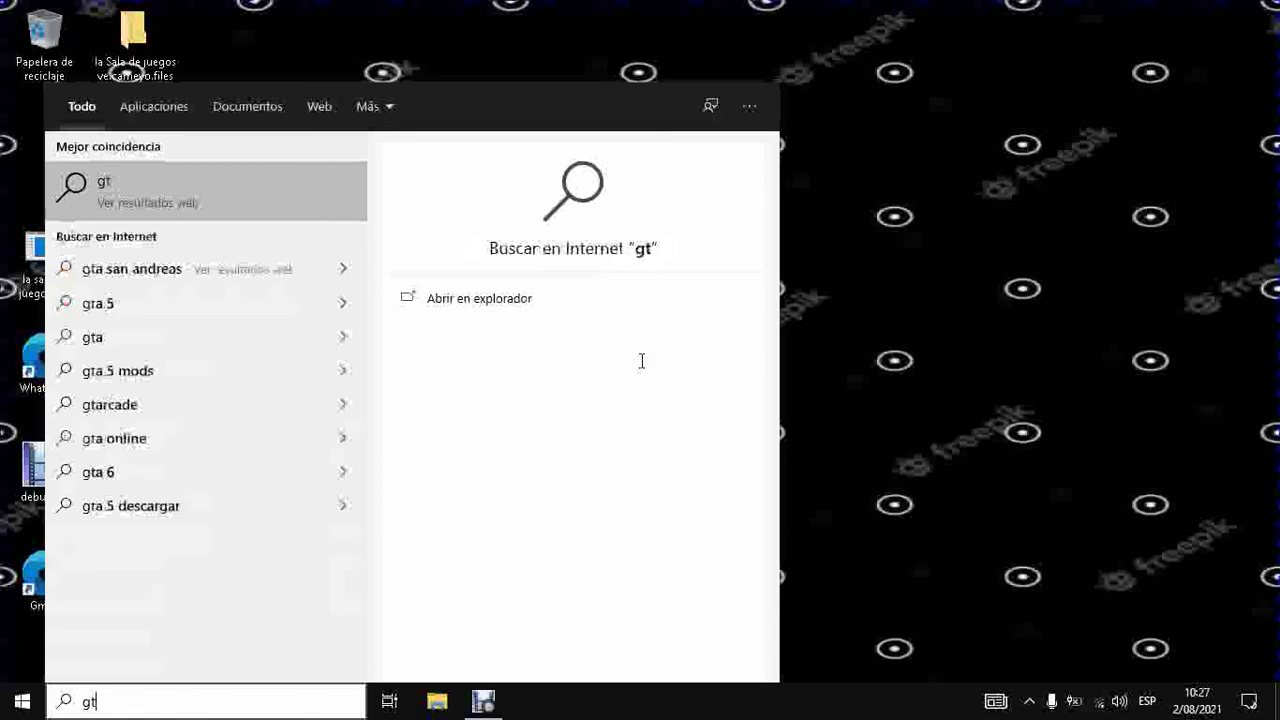
{"action": "key", "text": "BackSpace"}
{"action": "type", "text": "r"}
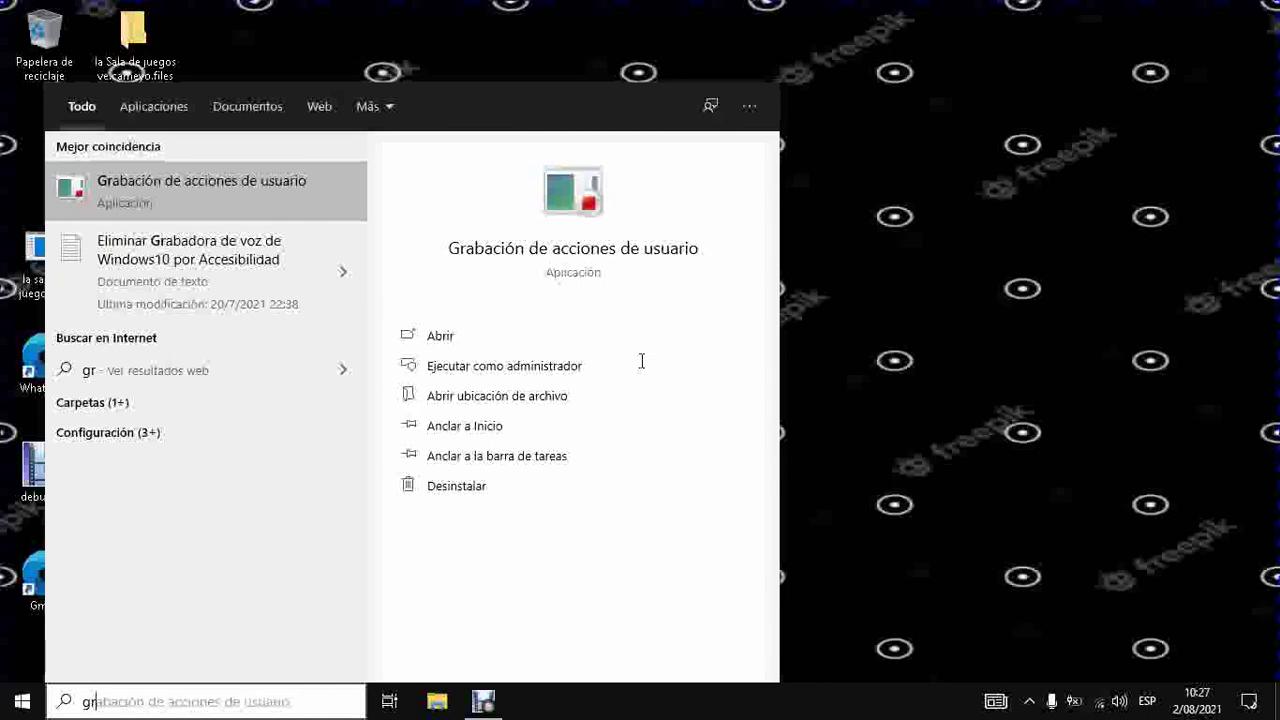
{"action": "key", "text": "super"}
{"action": "key", "text": "Escape"}
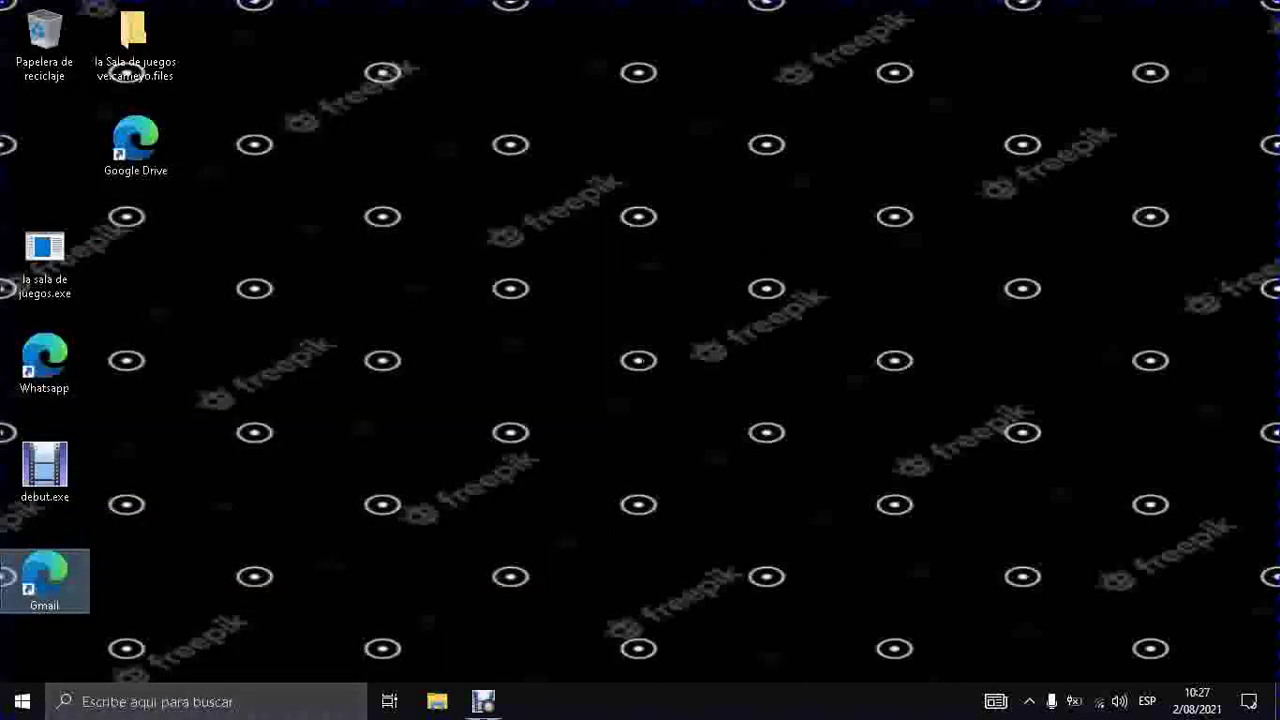